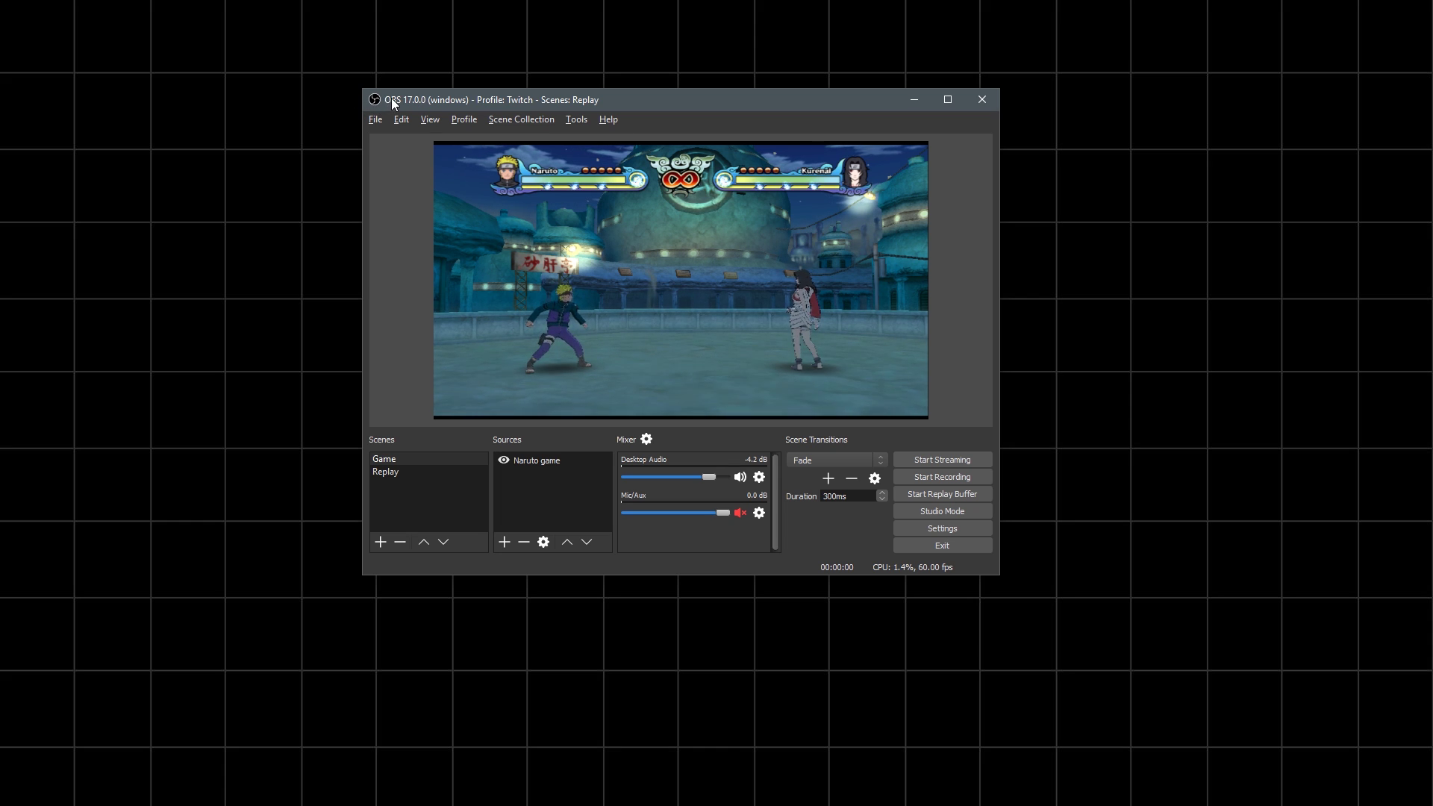
# - Rearrange the OBS and VideoLAN browser windows and bring OBS back to the front
pyautogui.moveTo(394, 103); pyautogui.dragTo(405, 116)
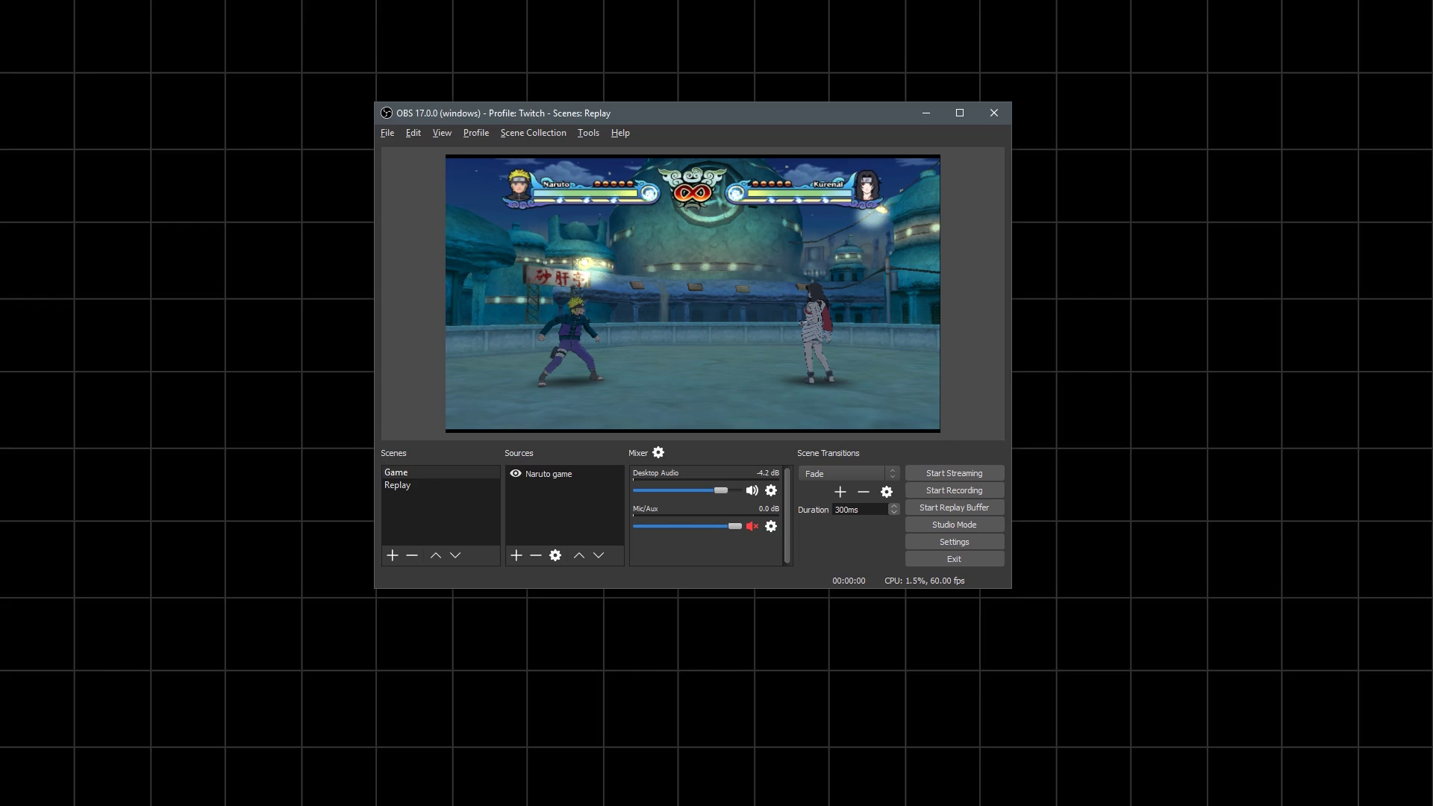
pyautogui.hotkey('alt', 'Tab')
pyautogui.moveTo(508, 182); pyautogui.dragTo(620, 121)
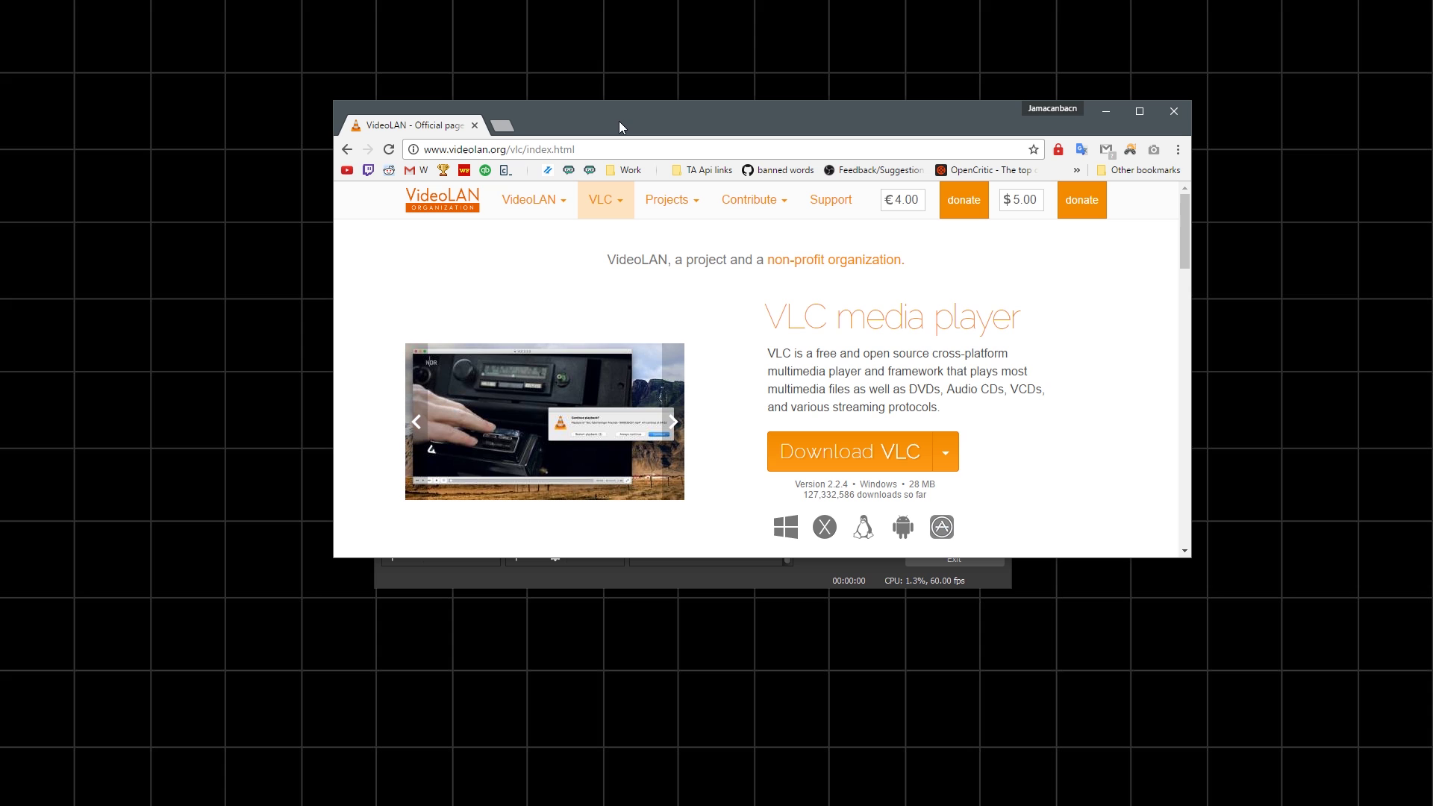
pyautogui.click(1106, 112)
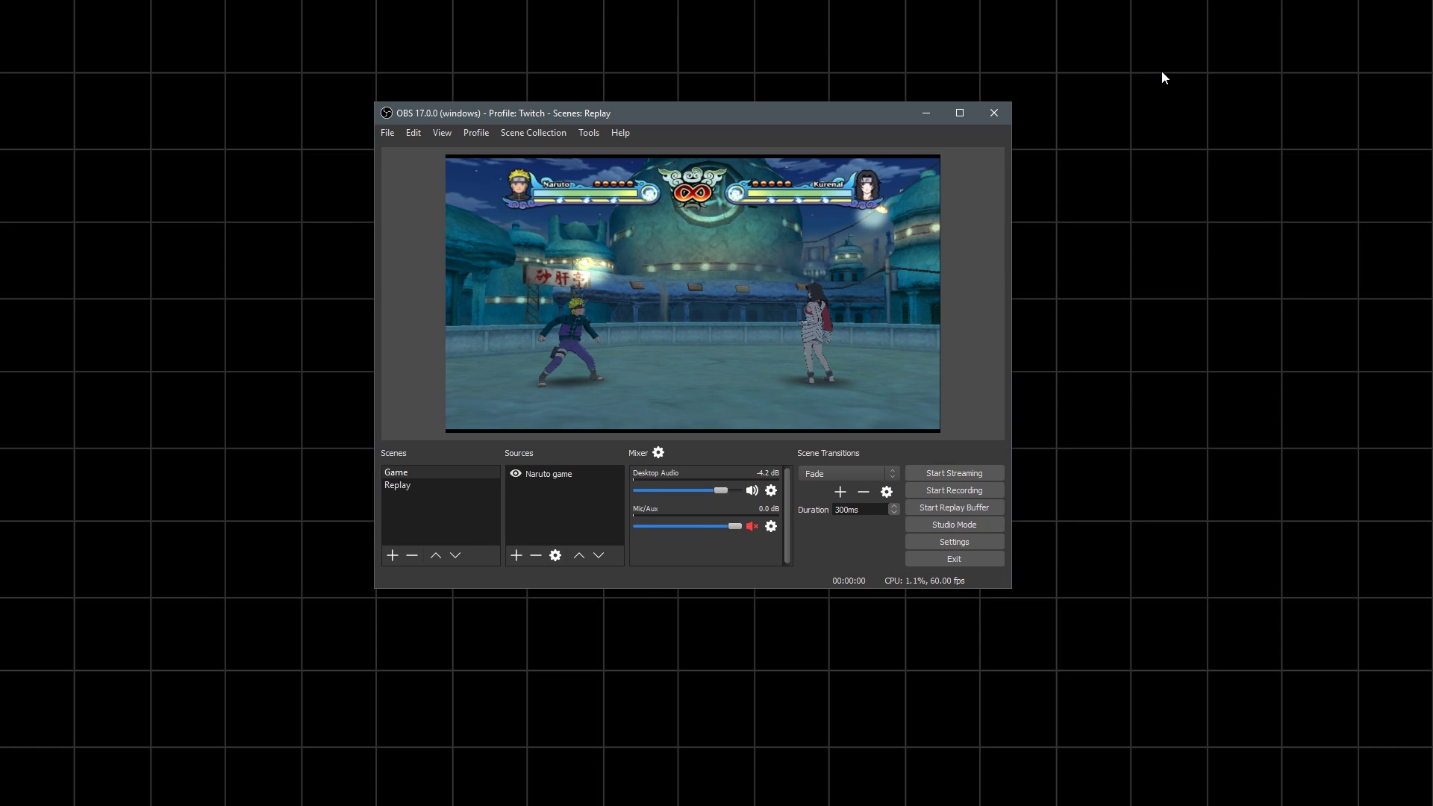
pyautogui.click(513, 556)
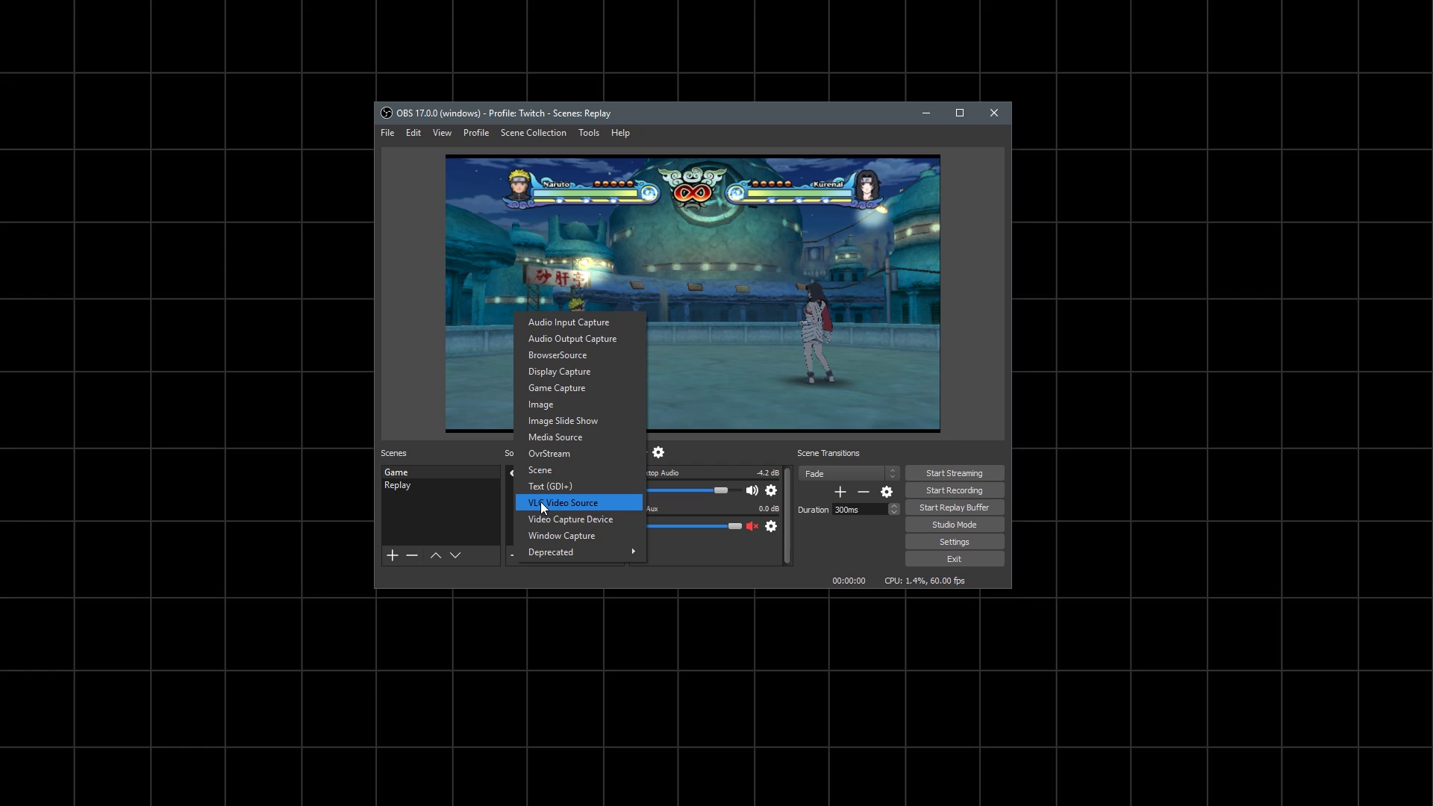
pyautogui.click(459, 514)
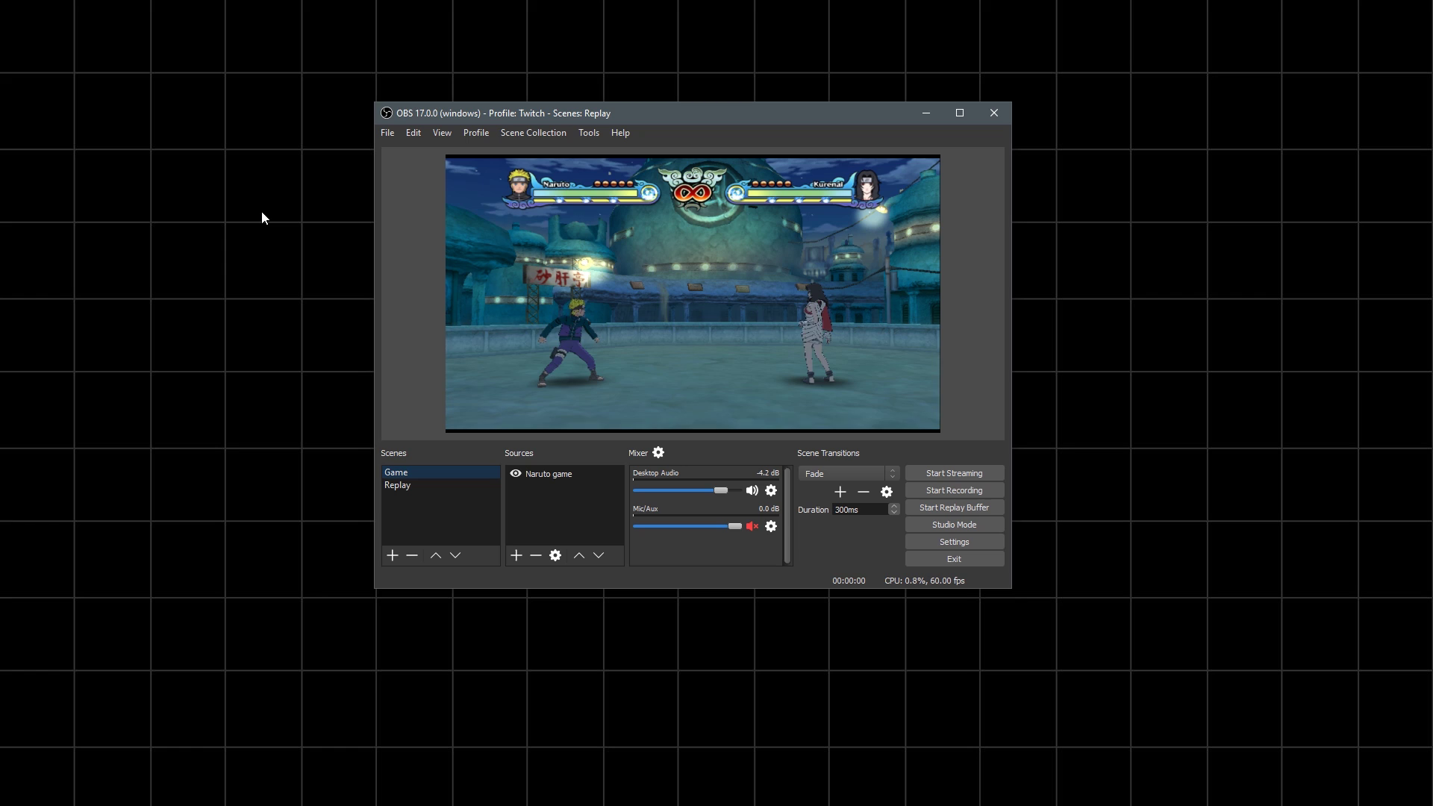
# - In Output settings, keep Simple mode and check the 20 sec replay buffer and F:/Videos path
pyautogui.click(388, 135)
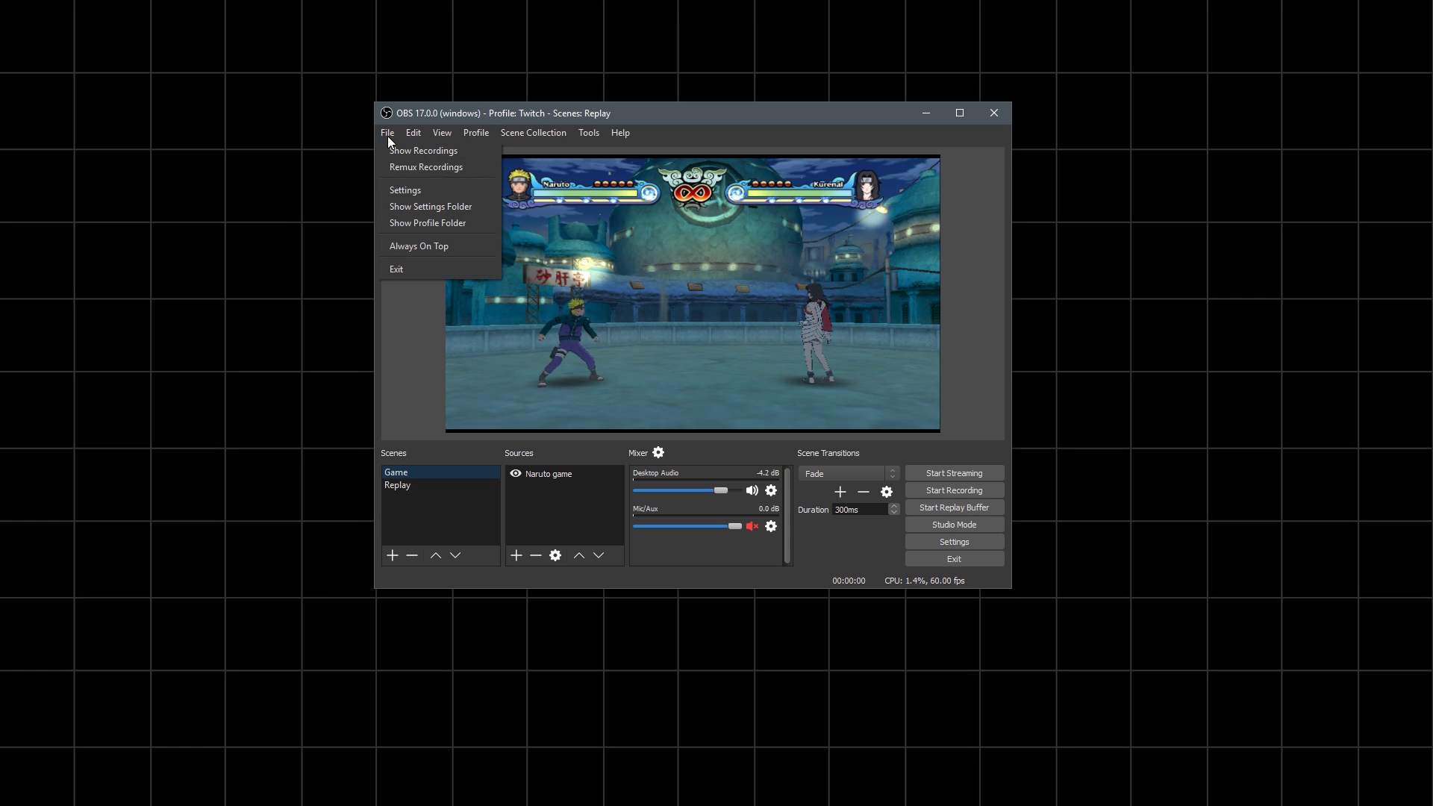
pyautogui.click(416, 190)
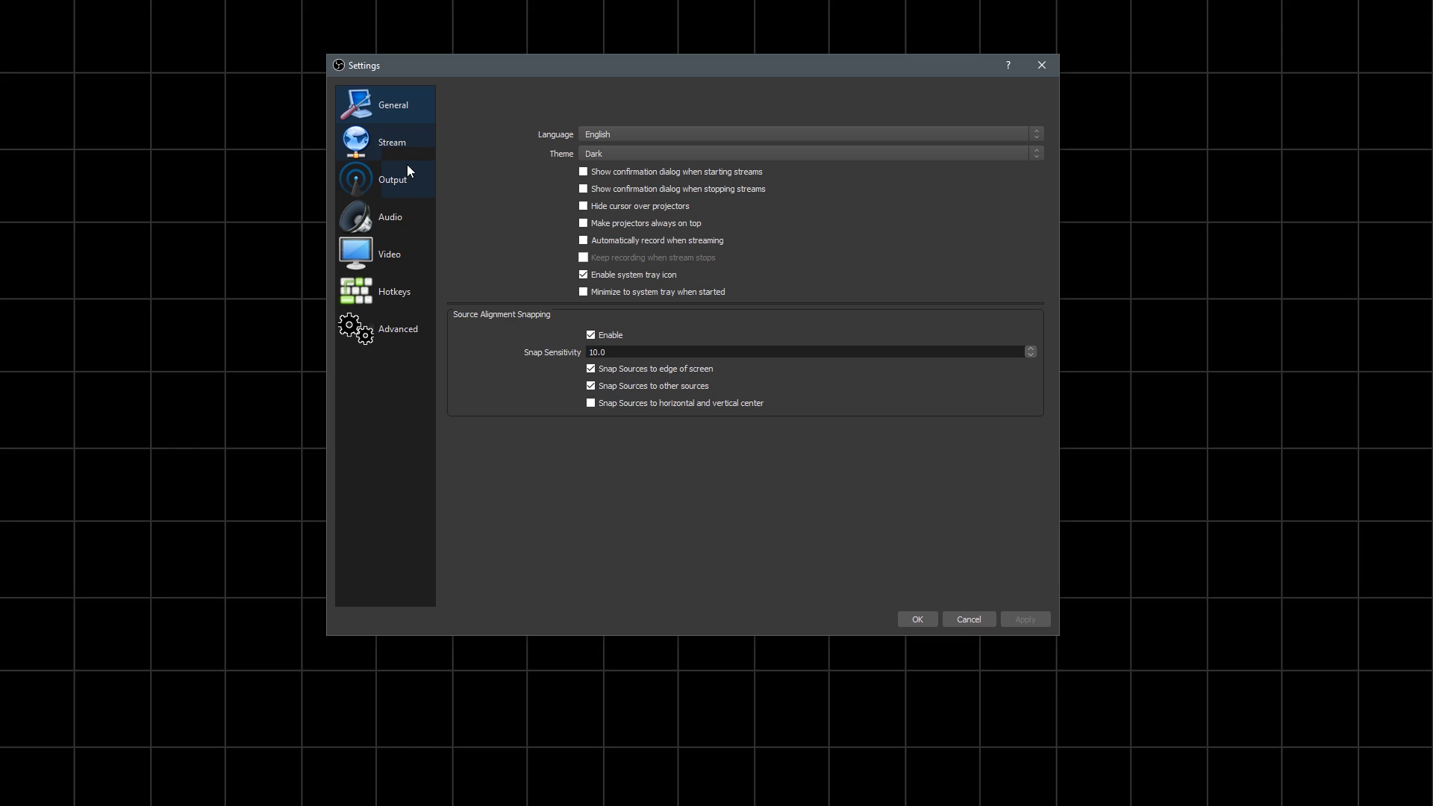
pyautogui.click(406, 180)
pyautogui.click(593, 103)
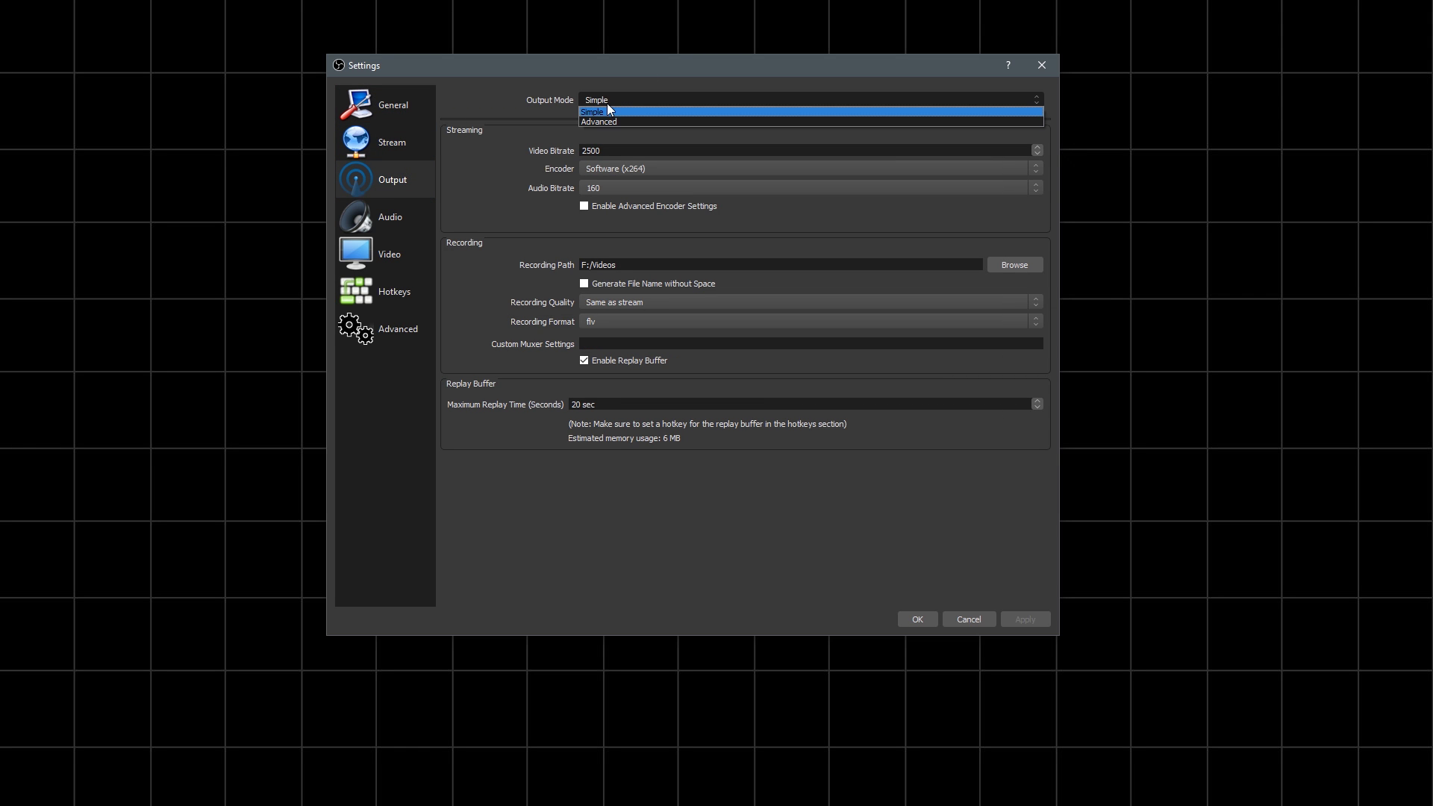
pyautogui.click(640, 100)
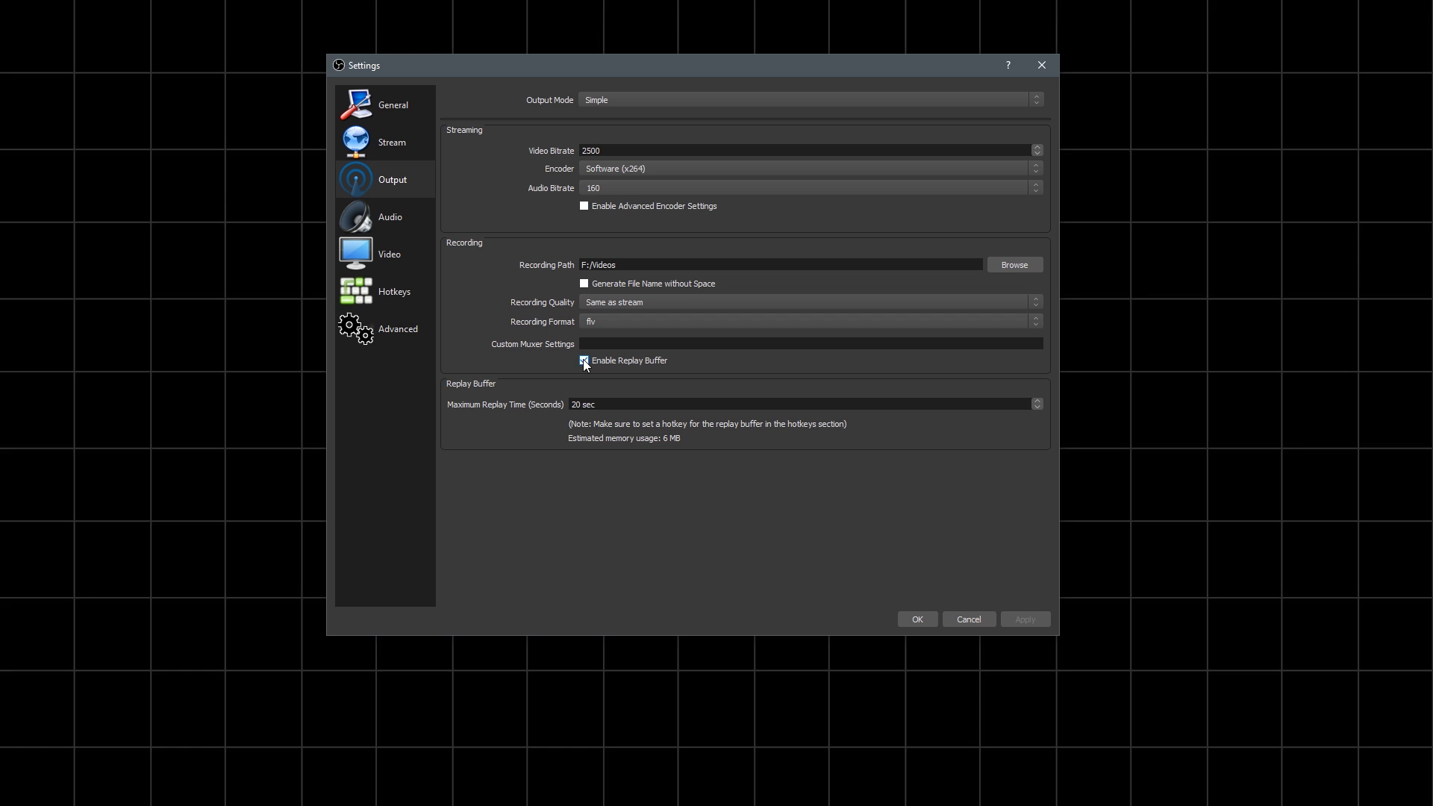
pyautogui.moveTo(624, 407); pyautogui.dragTo(528, 403)
pyautogui.hotkey('shift', 'Tab')
pyautogui.hotkey('shift', 'Tab')
pyautogui.hotkey('shift', 'Tab')
pyautogui.hotkey('shift', 'Tab')
pyautogui.hotkey('shift', 'Tab')
pyautogui.hotkey('shift', 'Tab')
pyautogui.hotkey('shift', 'Tab')
pyautogui.click(638, 264)
# - Change Advanced filename formatting from Recording 1 to Recording, apply, and delete the Replay prefix
pyautogui.click(366, 340)
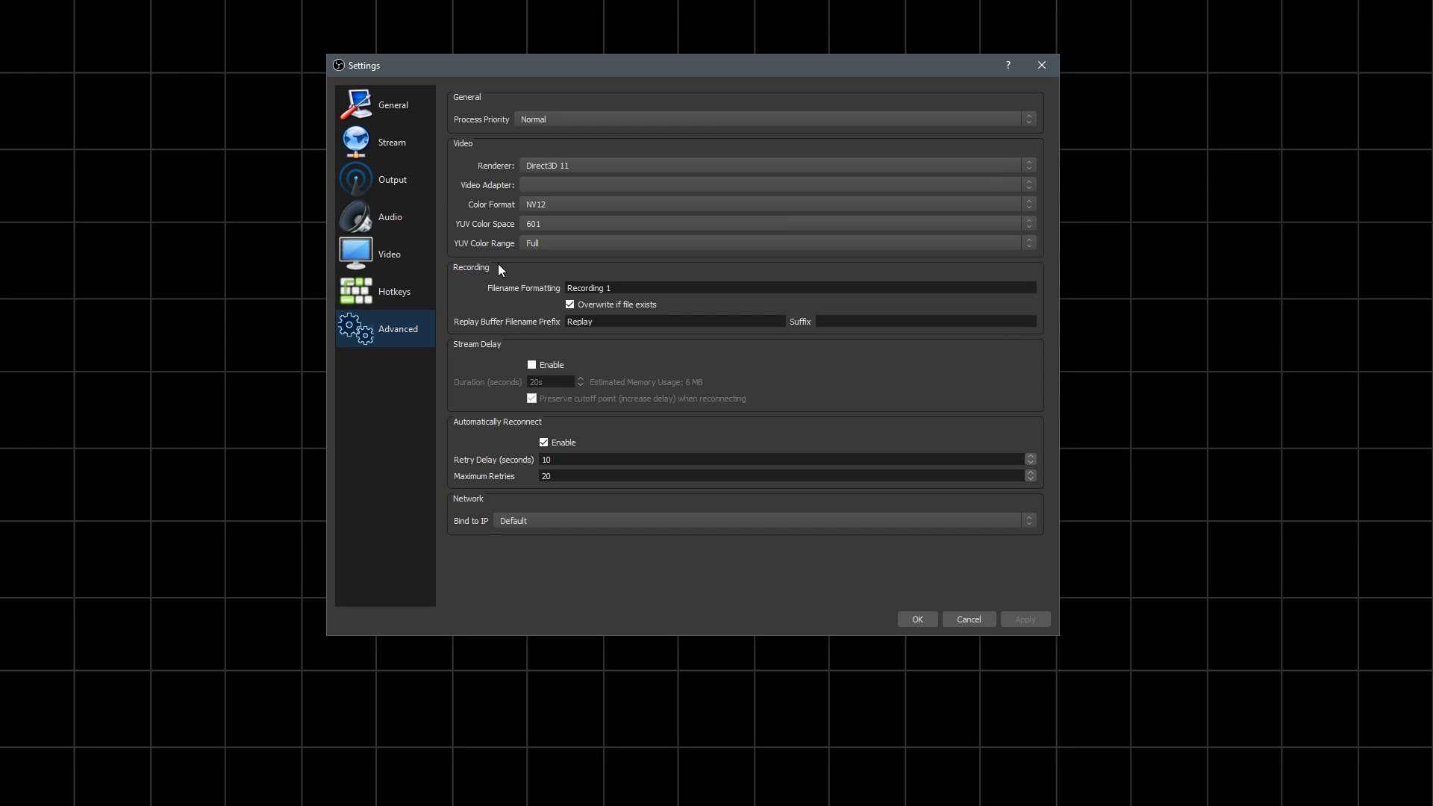
pyautogui.moveTo(628, 288); pyautogui.dragTo(509, 279)
pyautogui.click(658, 285)
pyautogui.doubleClick(716, 284)
pyautogui.click(694, 284)
pyautogui.doubleClick(672, 284)
pyautogui.click(653, 284)
pyautogui.moveTo(627, 288); pyautogui.dragTo(470, 276)
pyautogui.moveTo(386, 271); pyautogui.dragTo(618, 266)
pyautogui.click(1033, 619)
pyautogui.doubleClick(565, 322)
pyautogui.press('BackSpace')
# - Apply, confirm the Num 1 start/stop and Num 2 save replay hotkeys, then click OK
pyautogui.click(1028, 622)
pyautogui.click(394, 292)
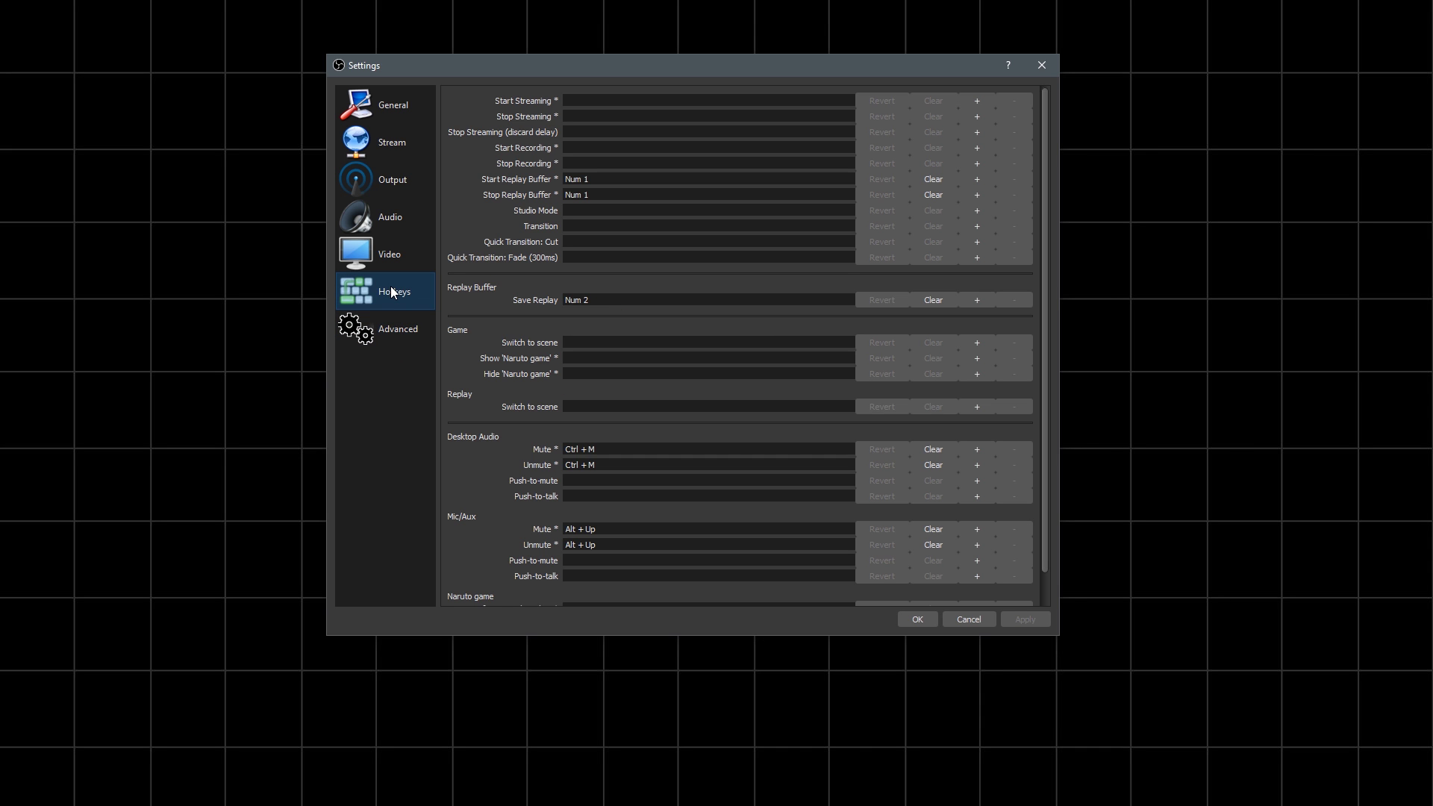
pyautogui.moveTo(634, 301); pyautogui.dragTo(569, 300)
pyautogui.moveTo(589, 179); pyautogui.dragTo(565, 179)
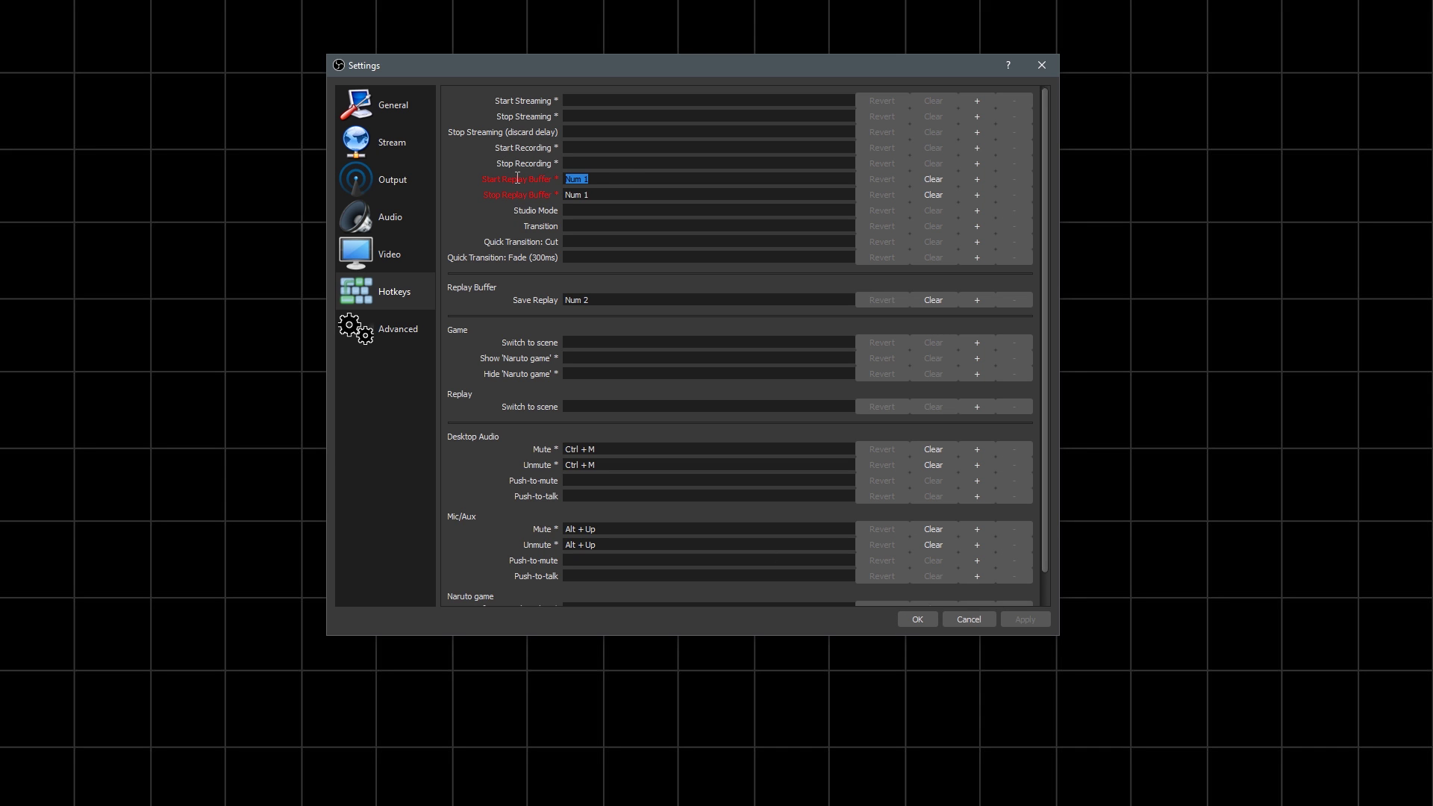
pyautogui.click(620, 178)
pyautogui.click(628, 189)
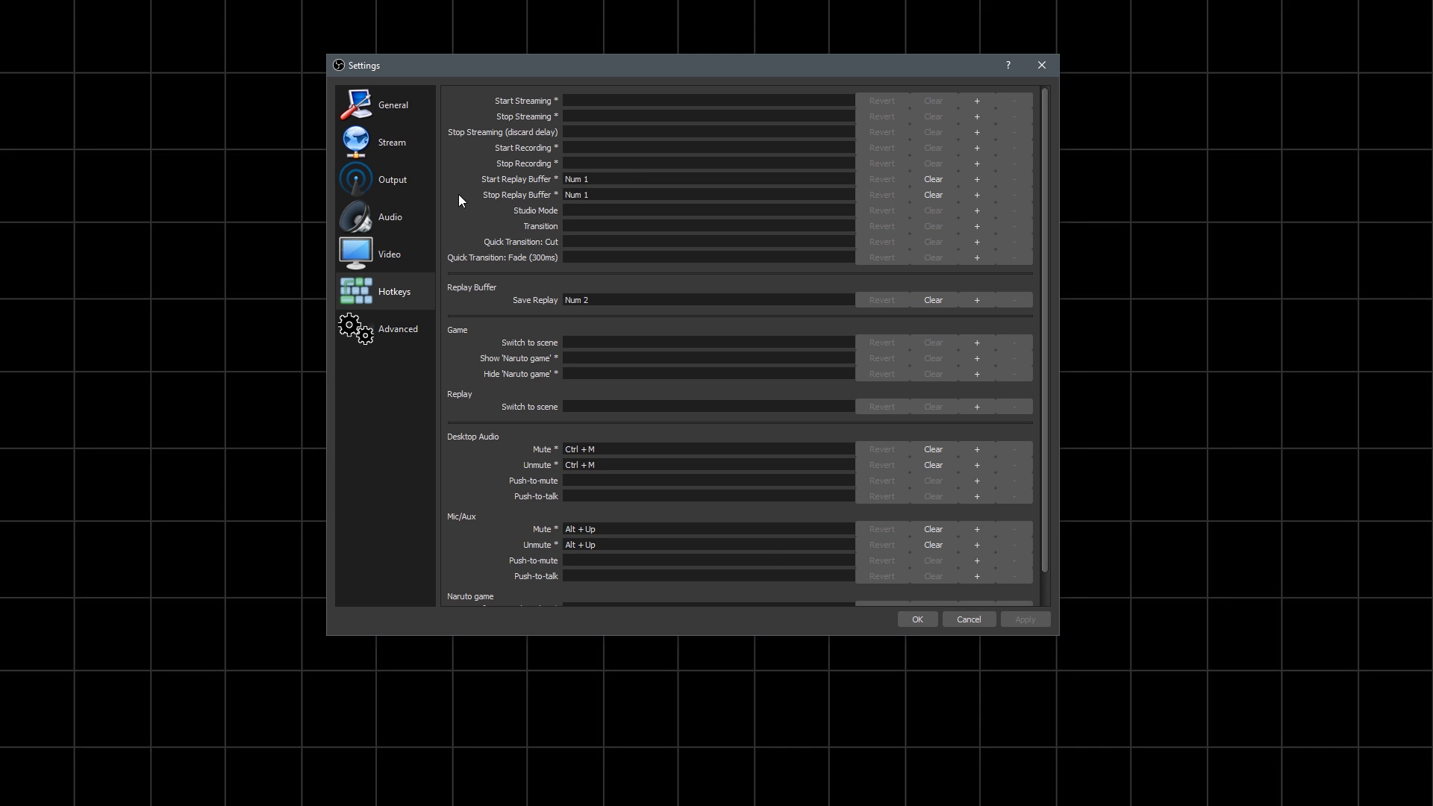
pyautogui.moveTo(551, 65); pyautogui.dragTo(507, 78)
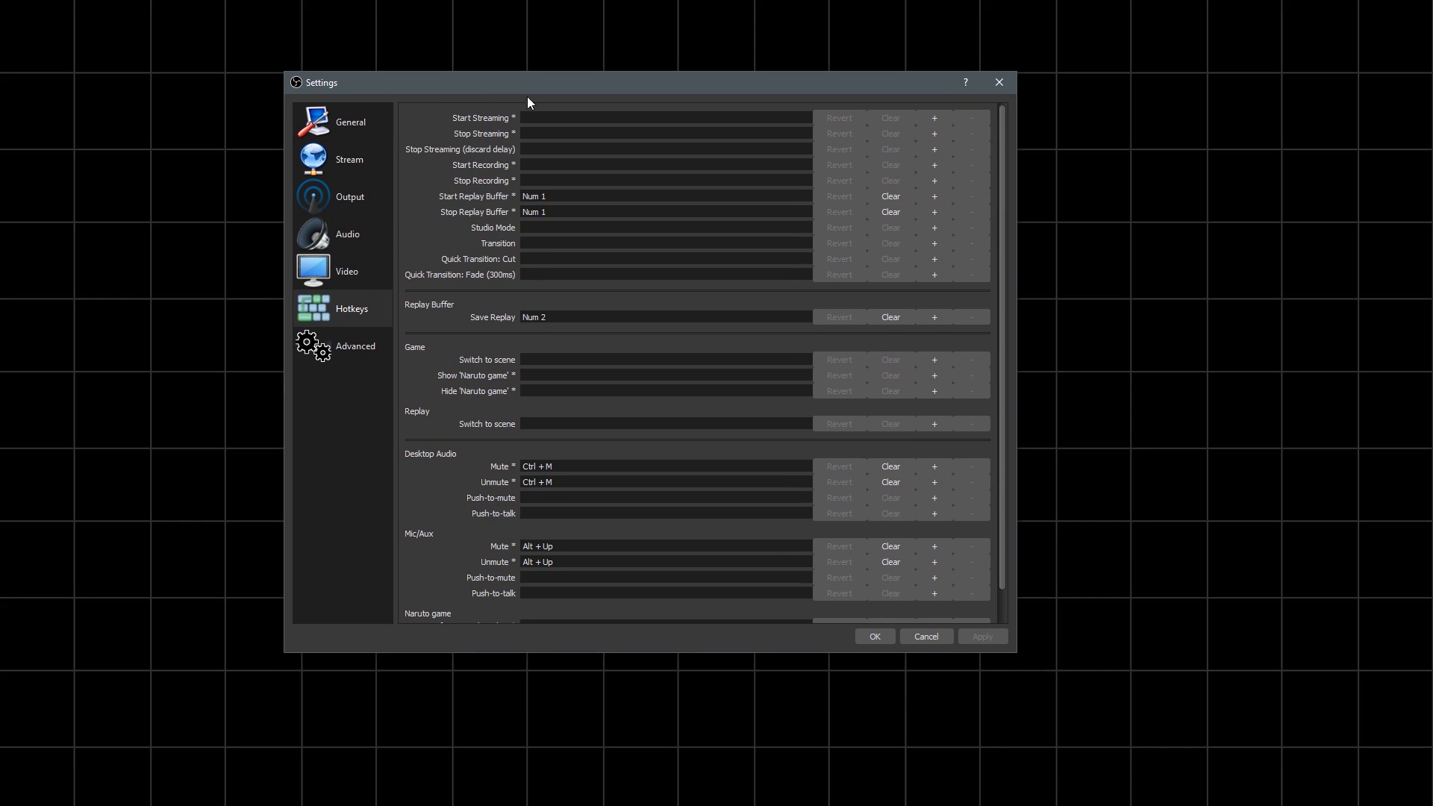
pyautogui.moveTo(578, 196); pyautogui.dragTo(476, 195)
pyautogui.click(558, 210)
pyautogui.moveTo(480, 87); pyautogui.dragTo(558, 81)
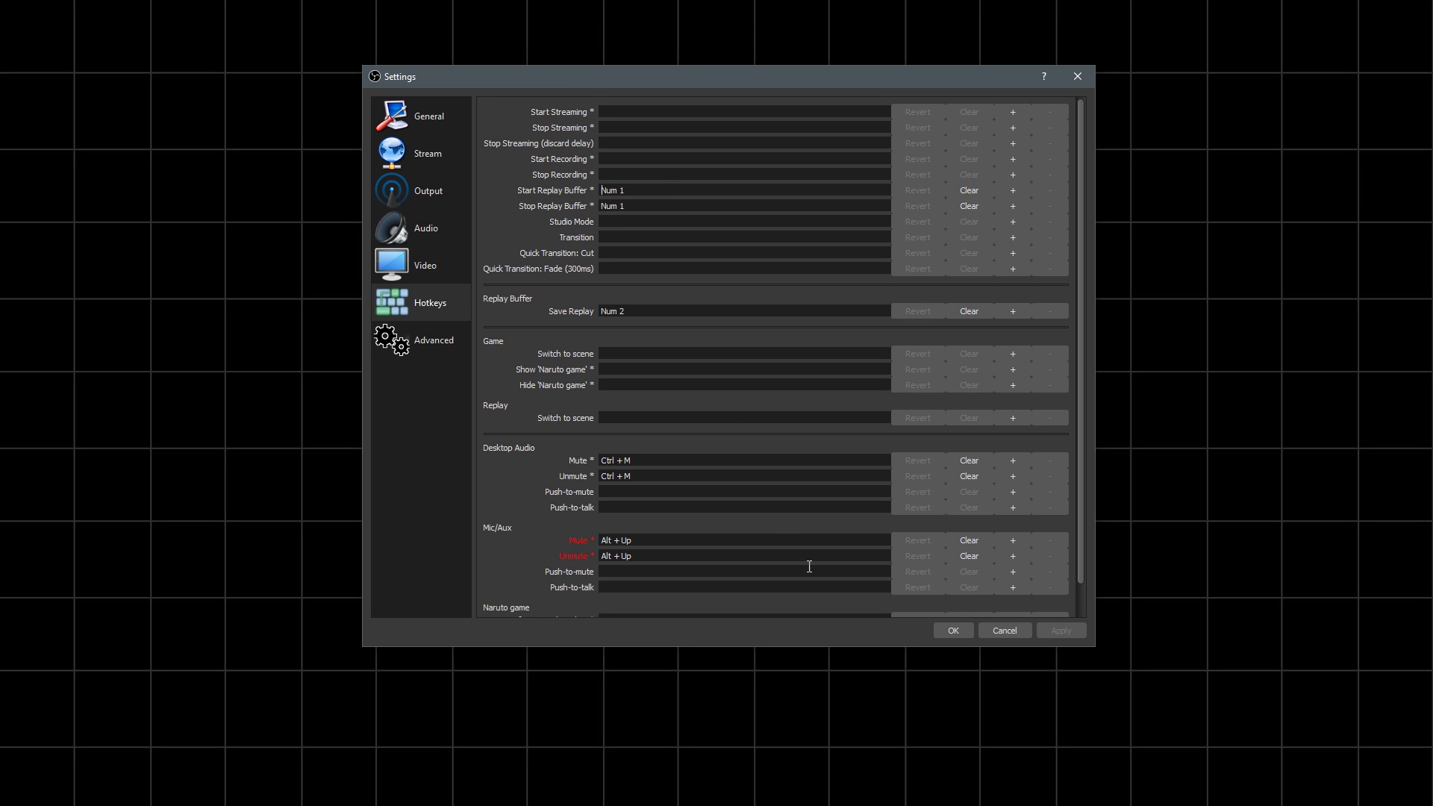
pyautogui.click(955, 628)
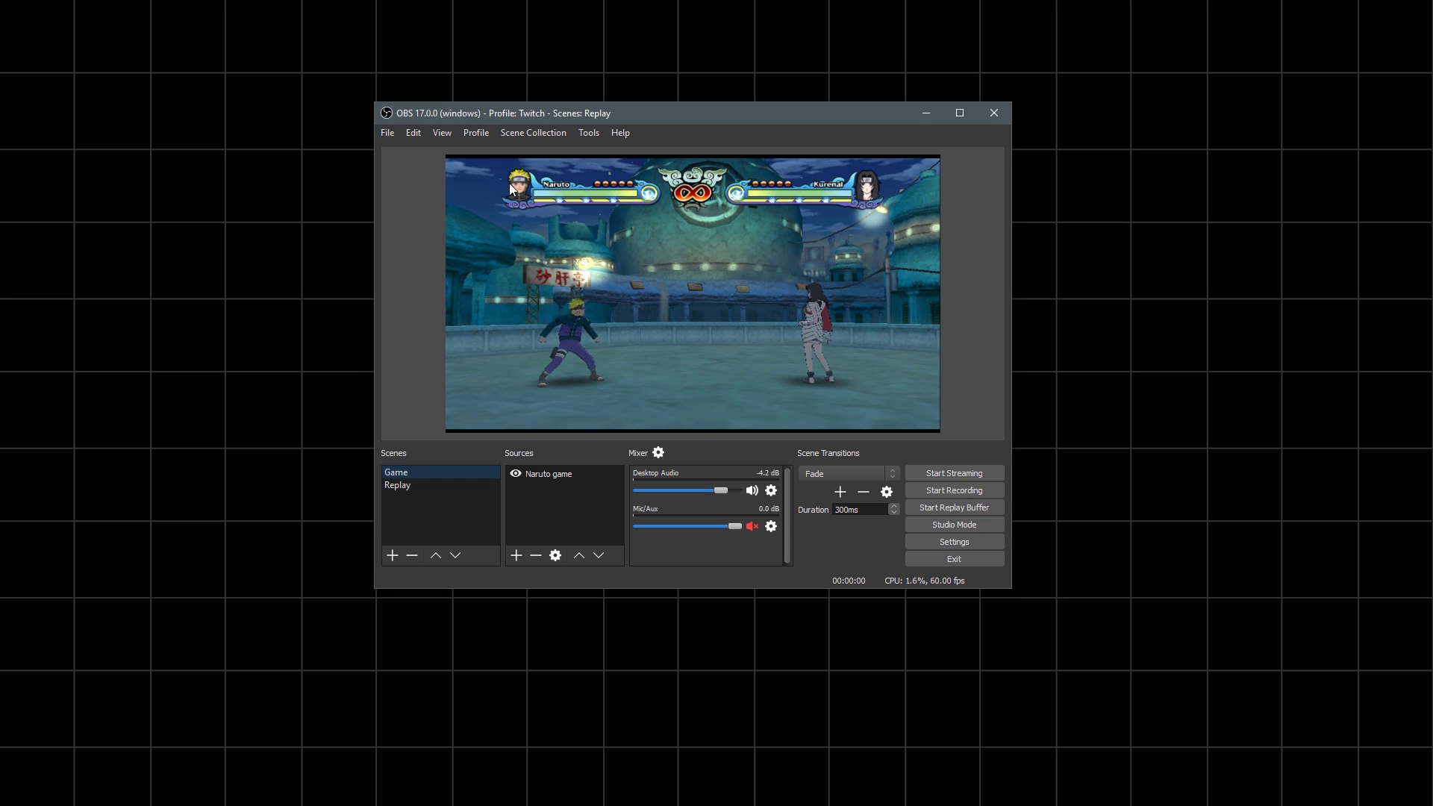
# - Switch to the Replay scene and back to Game, then start the replay buffer
pyautogui.click(515, 219)
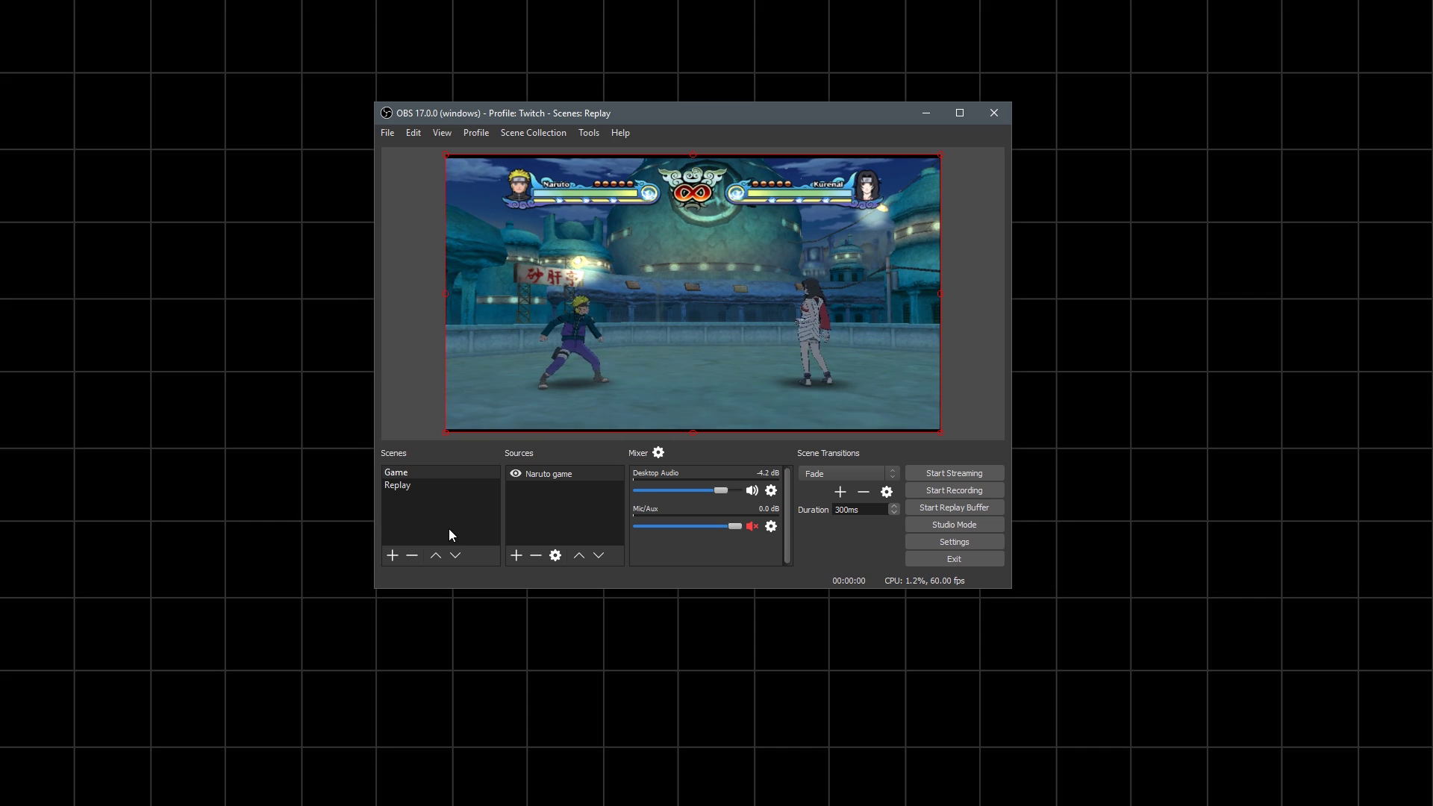
pyautogui.click(448, 488)
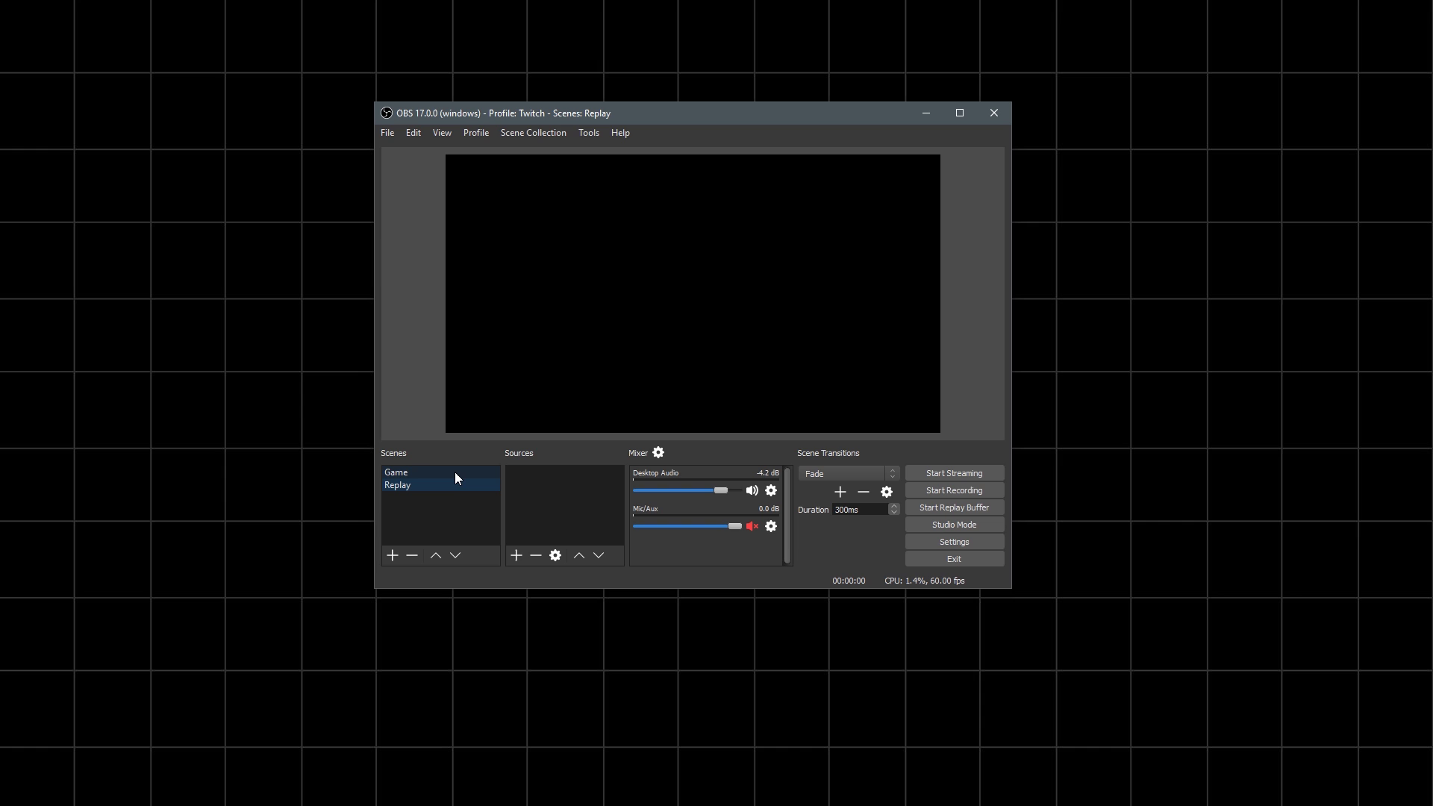
pyautogui.click(456, 473)
pyautogui.click(980, 506)
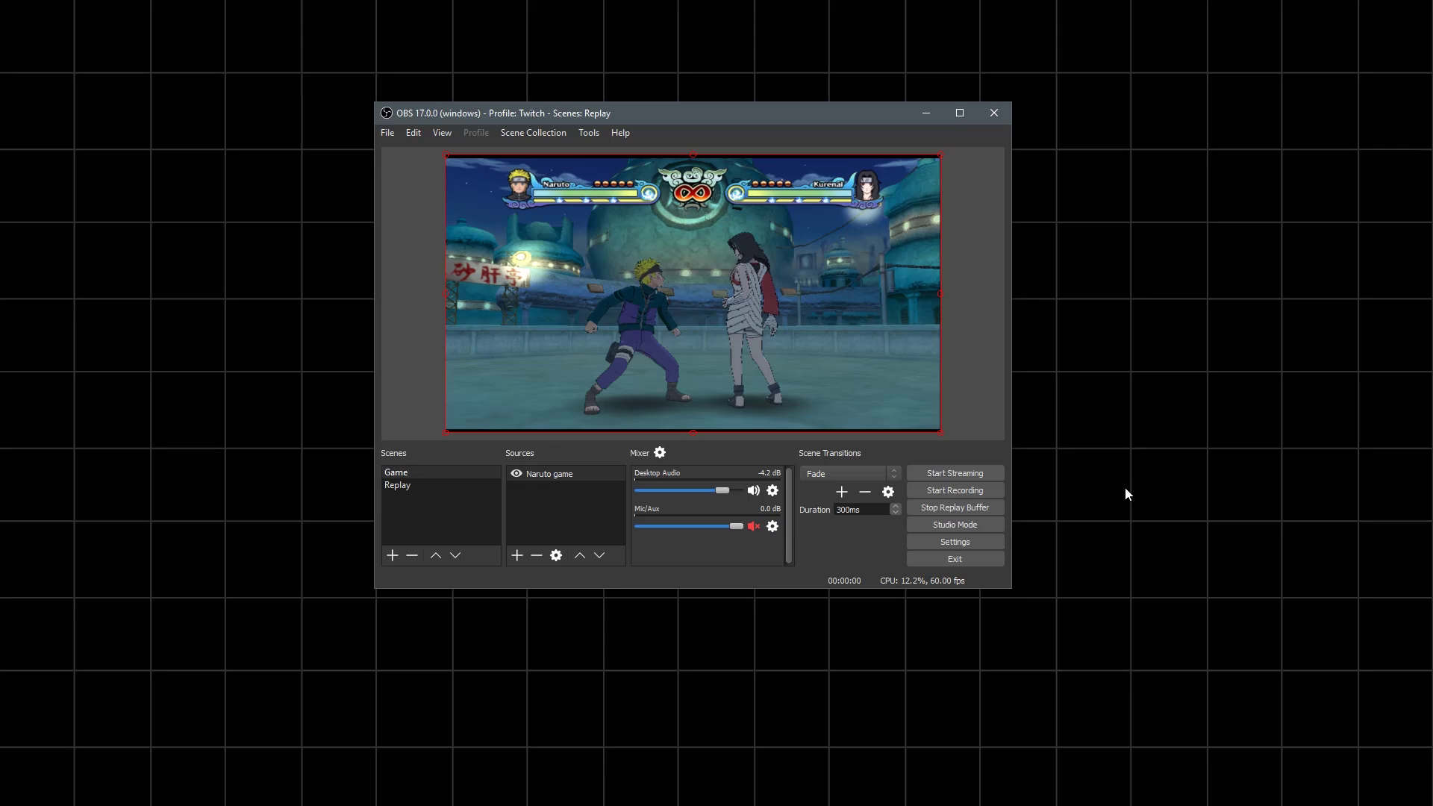
# - Move the Videos folder window aside and select the saved Recording.flv clip
pyautogui.hotkey('alt', 'Tab')
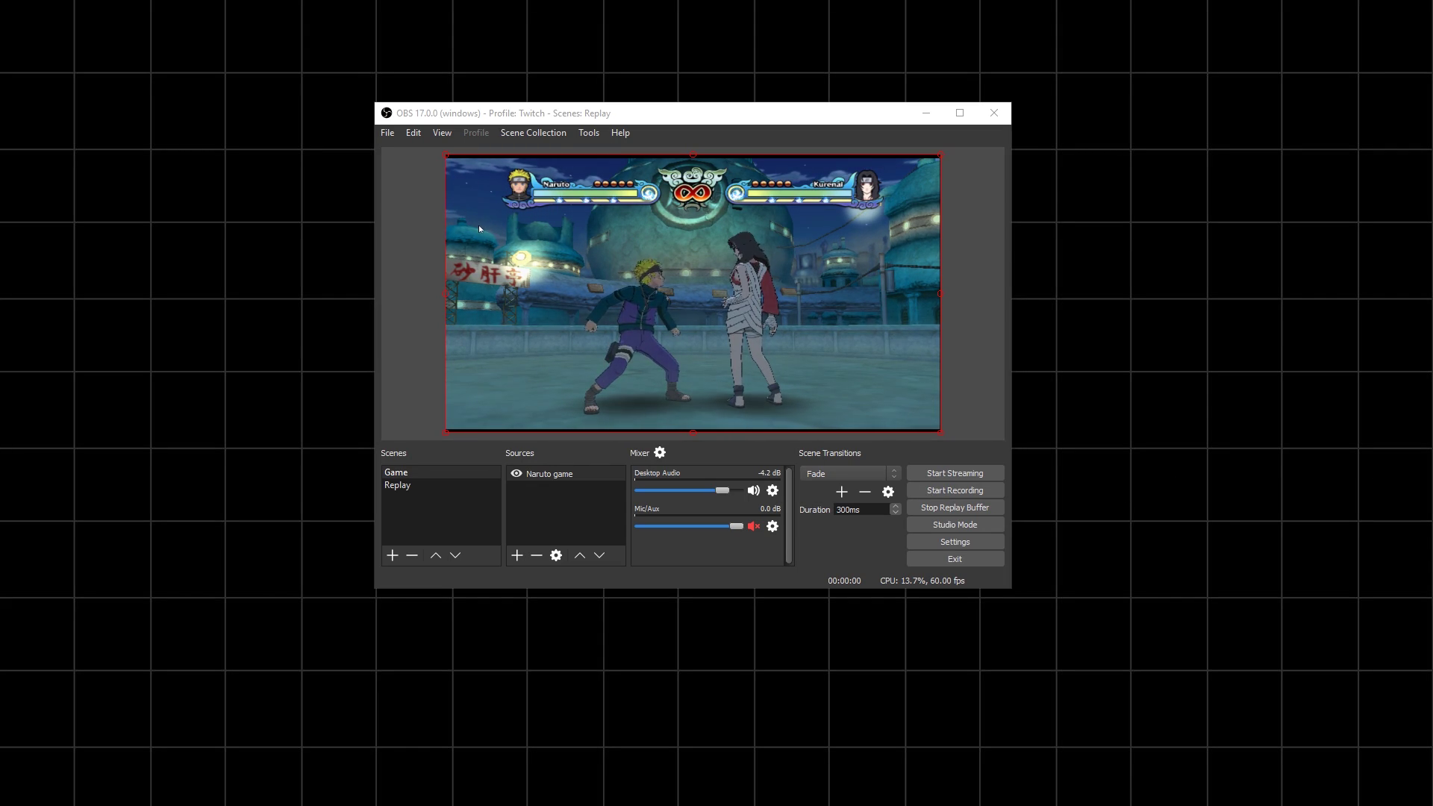
pyautogui.moveTo(898, 168); pyautogui.dragTo(660, 131)
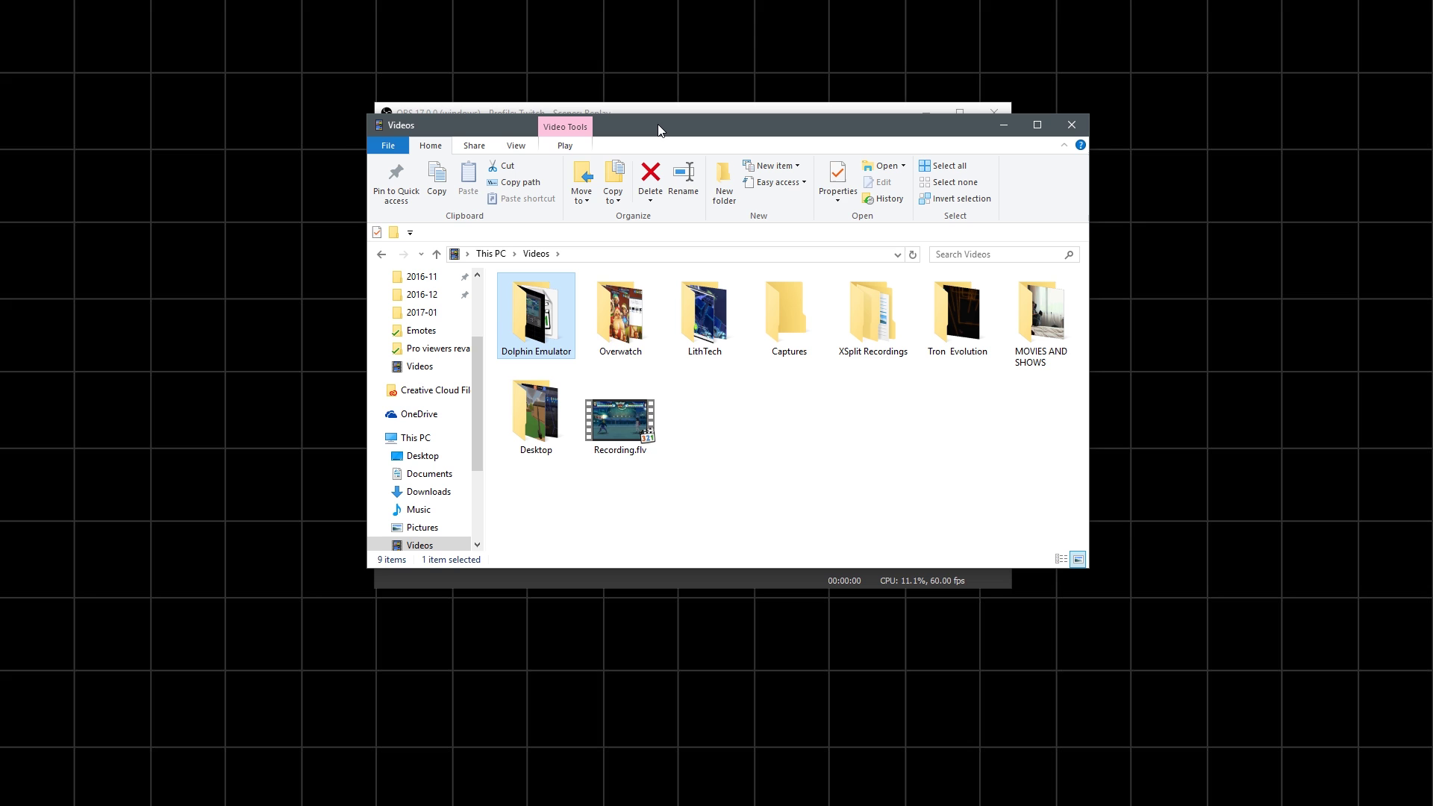
pyautogui.click(623, 441)
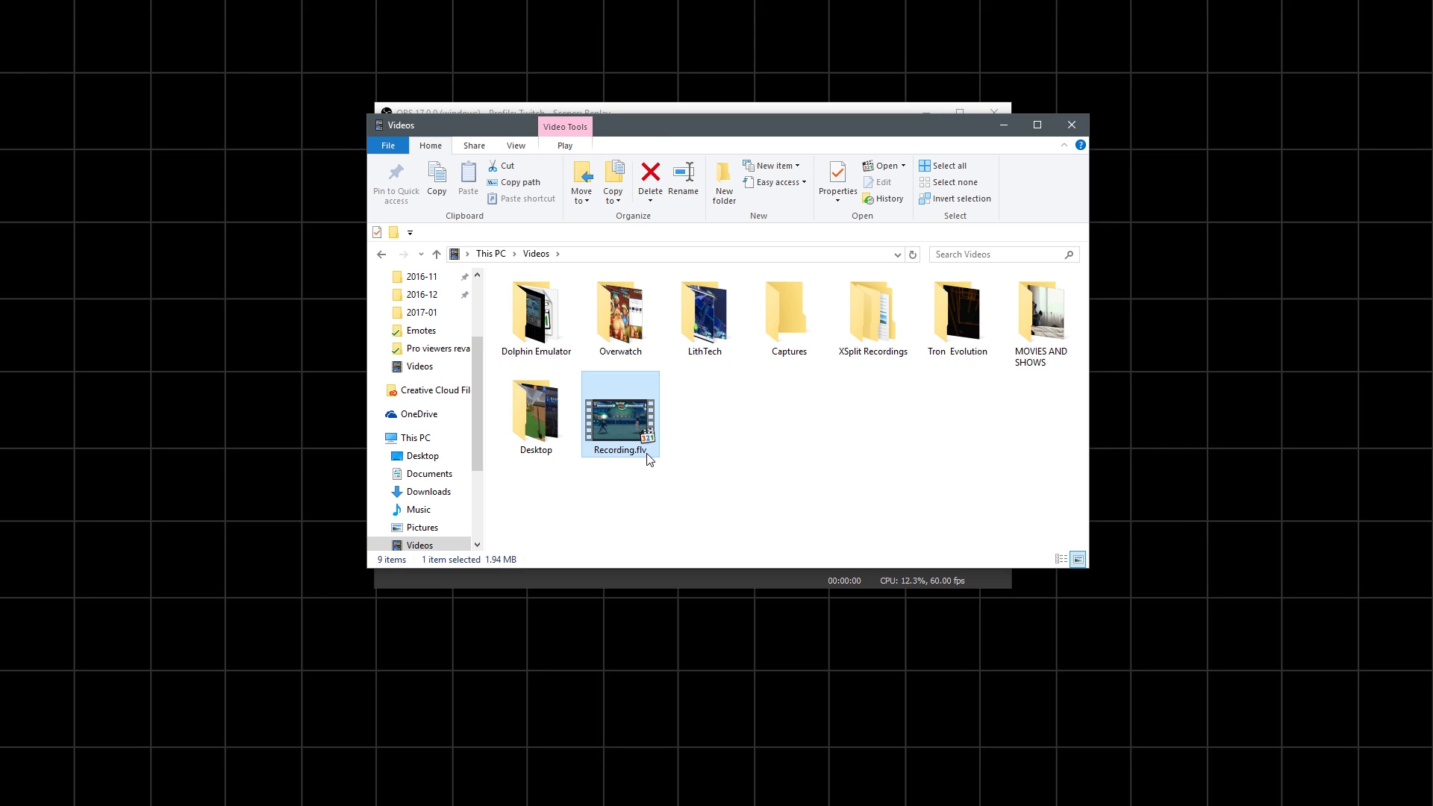
# - Add a new VLC Video Source to the Replay scene
pyautogui.click(1004, 124)
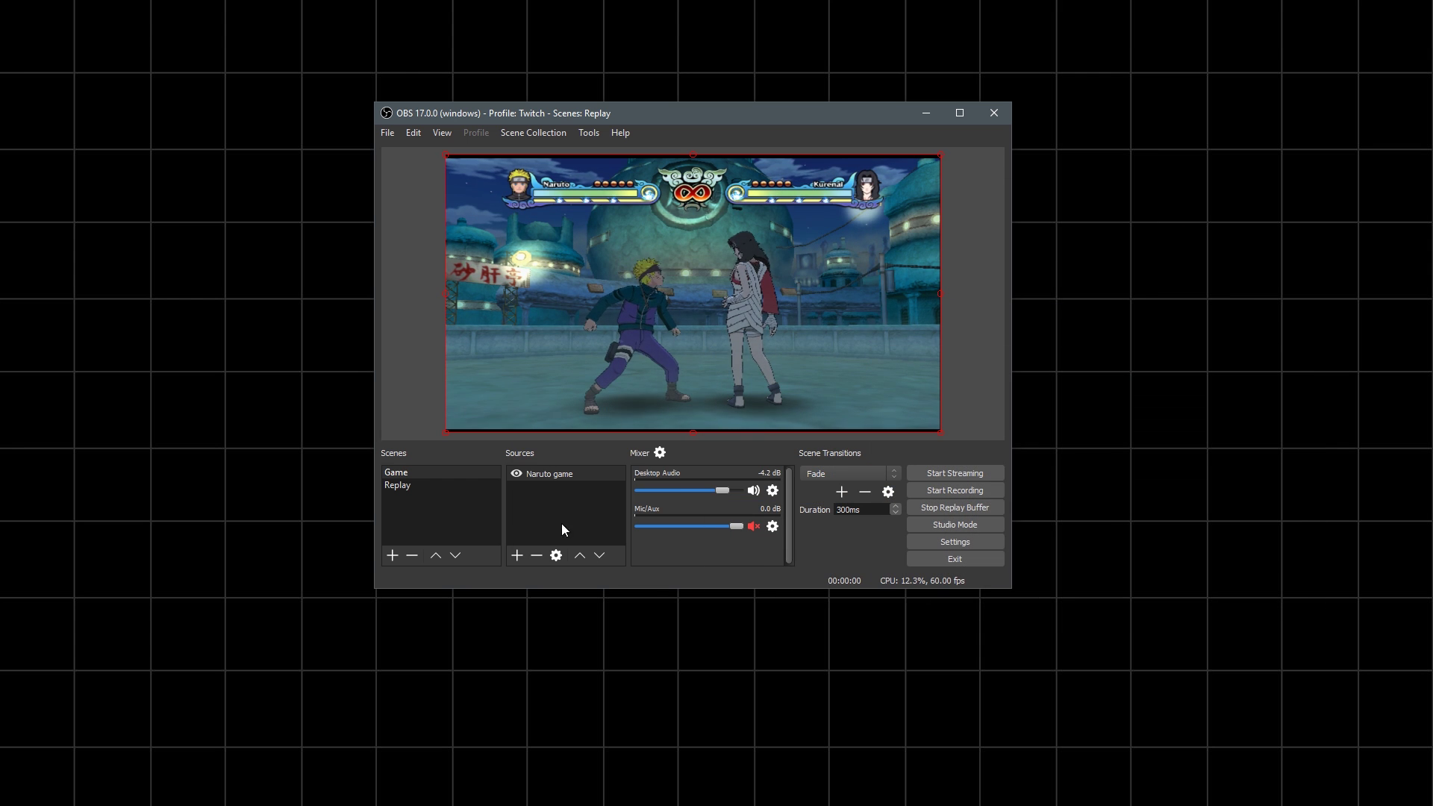
pyautogui.click(419, 485)
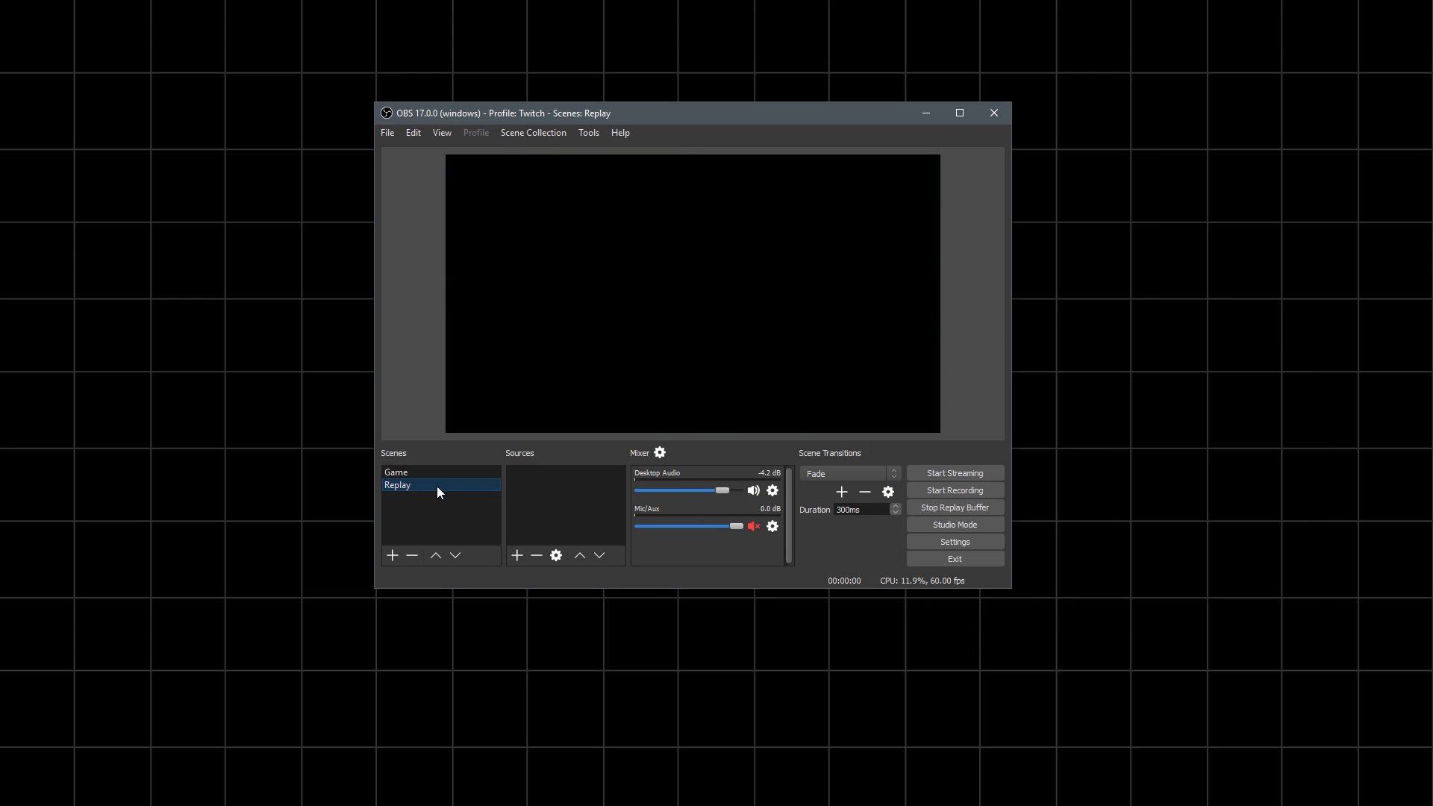
pyautogui.click(517, 557)
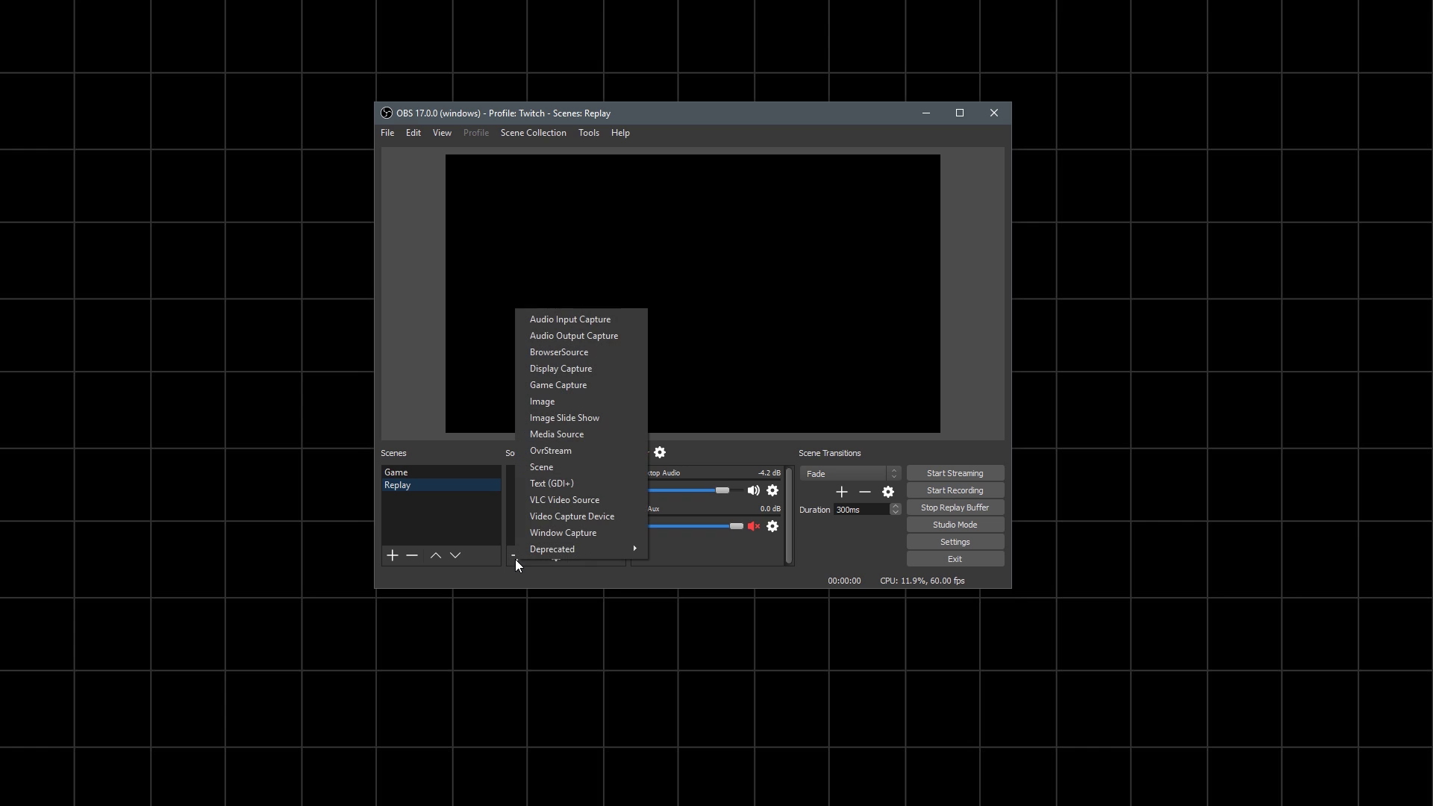
pyautogui.click(582, 500)
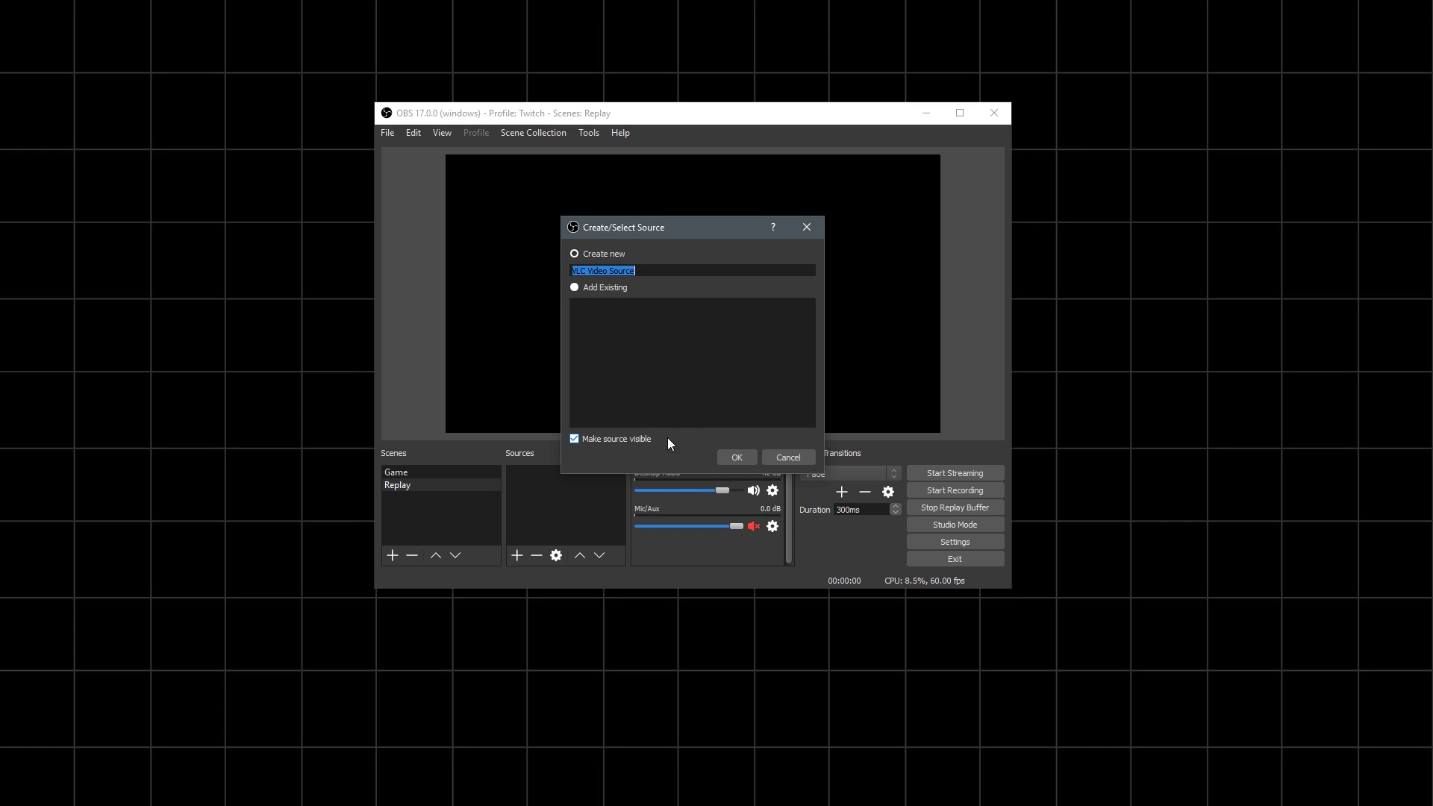
pyautogui.click(721, 458)
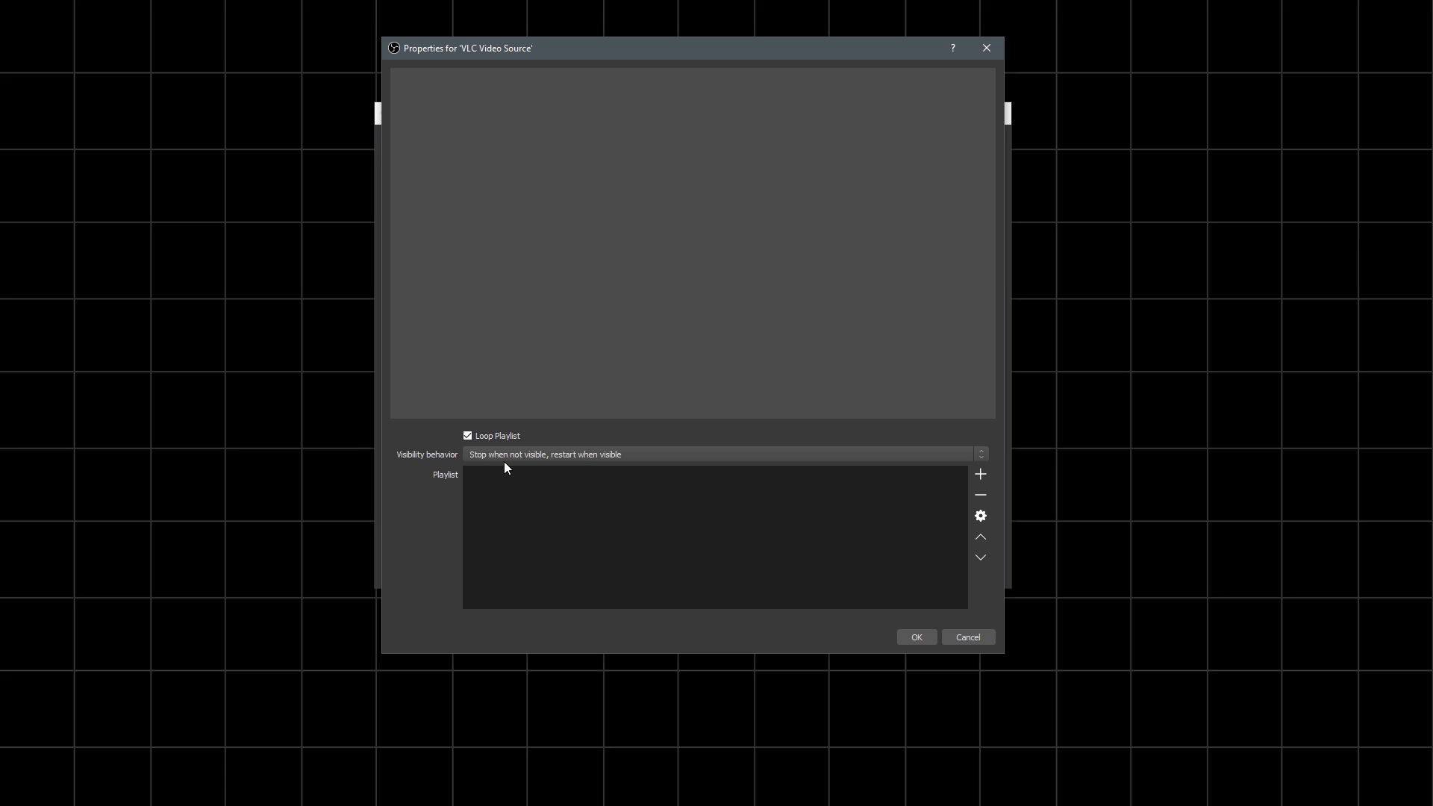
# - Add Videos\Recording.flv to the VLC source's playlist and confirm the settings
pyautogui.click(980, 482)
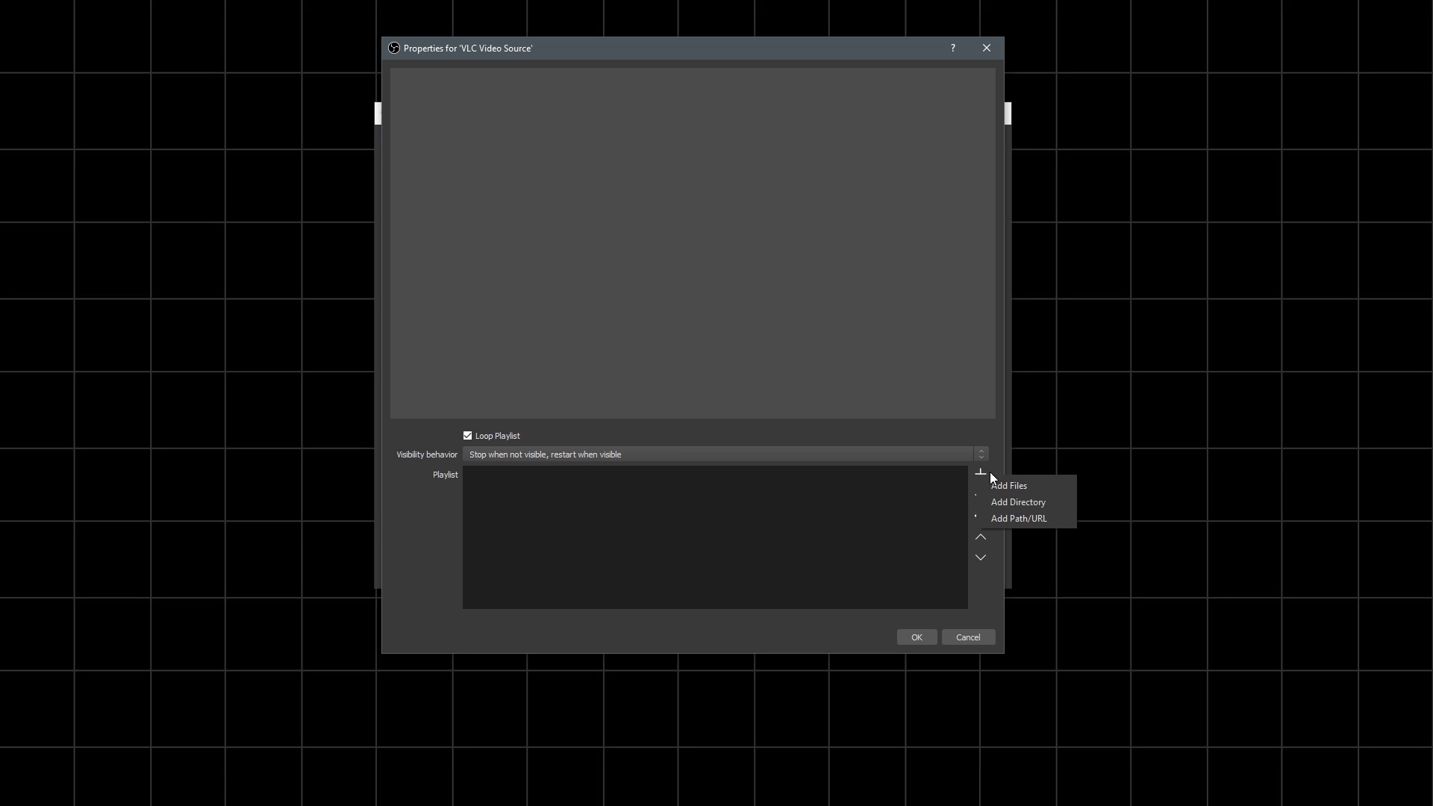
pyautogui.click(1032, 481)
pyautogui.click(433, 379)
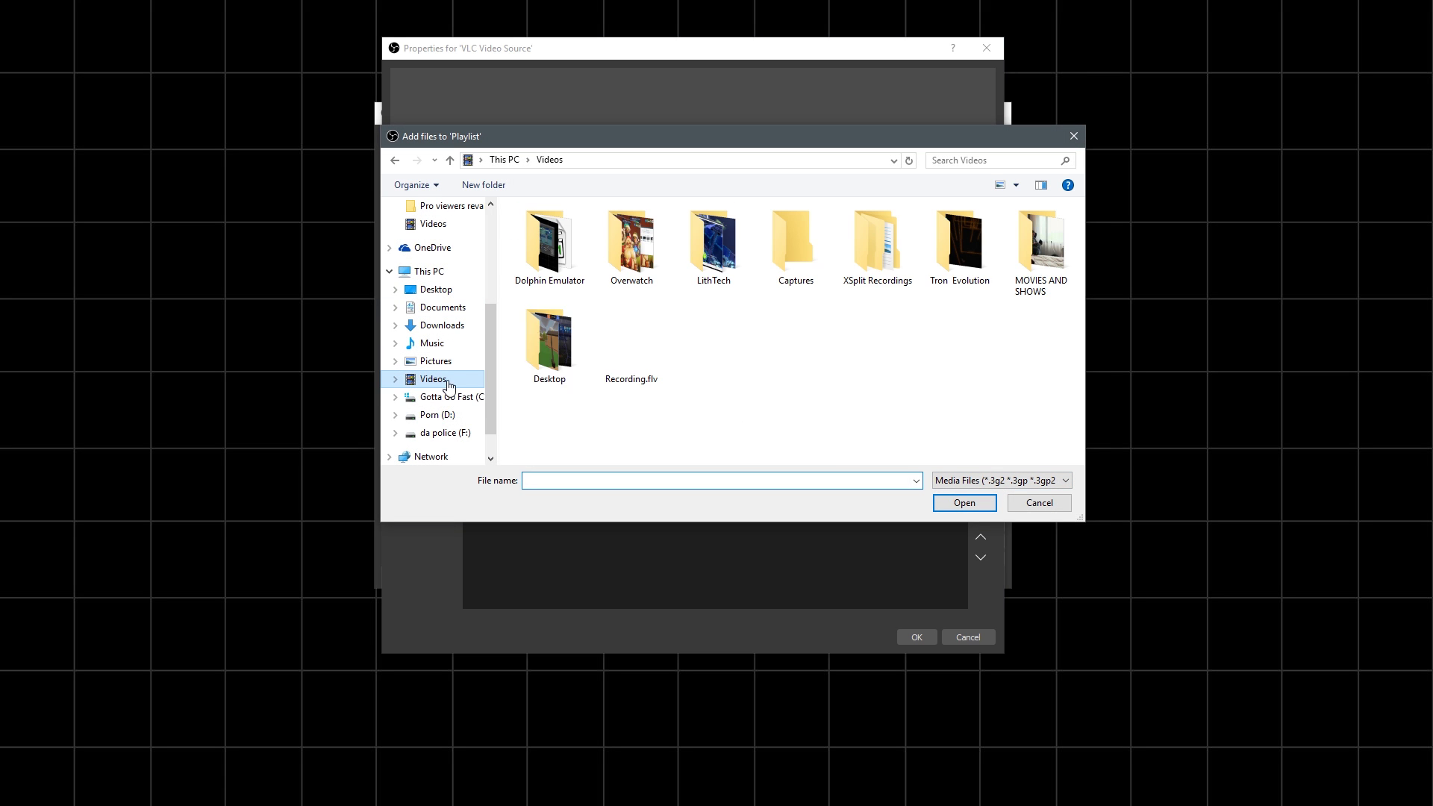
pyautogui.click(652, 376)
pyautogui.doubleClick(652, 376)
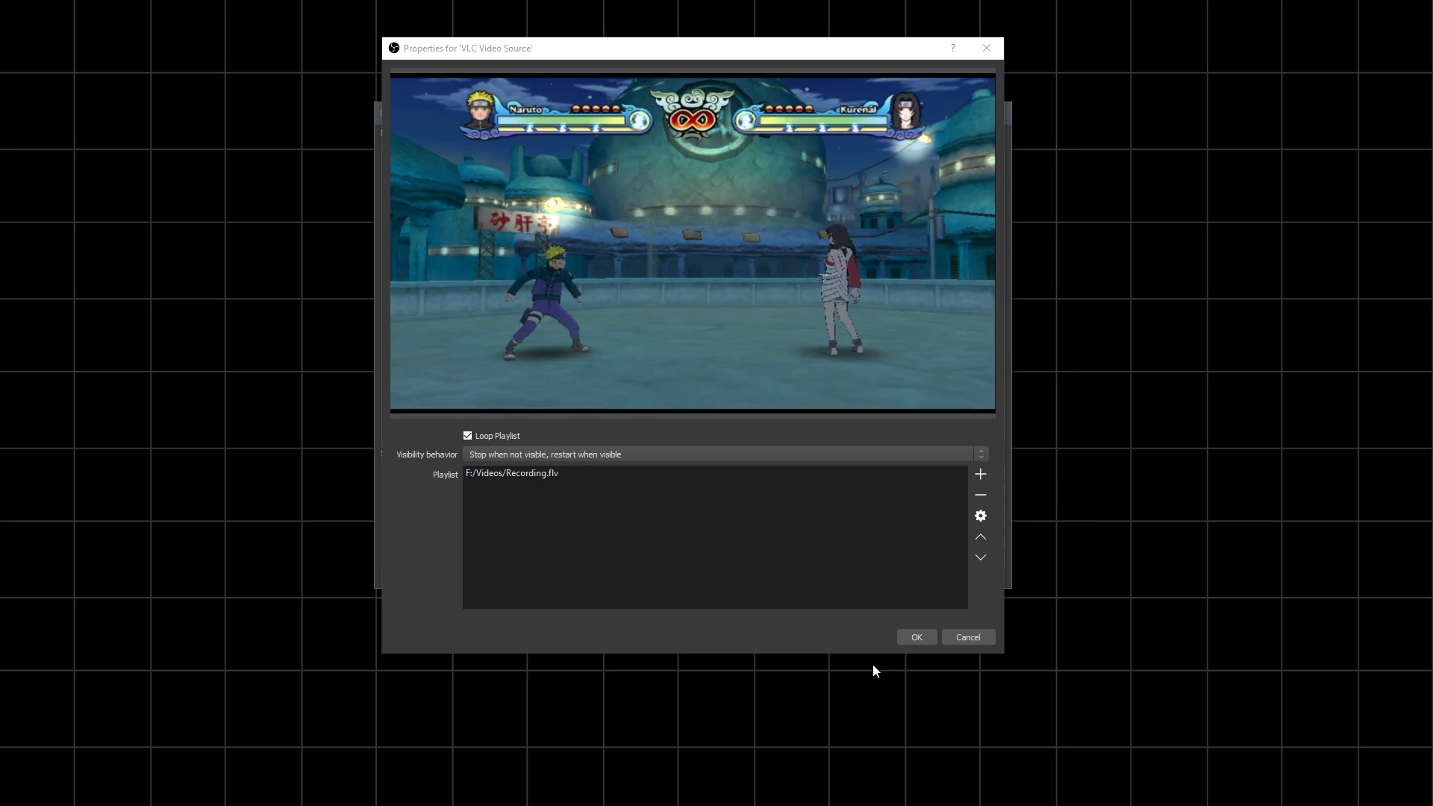
pyautogui.click(917, 637)
# - Fit the VLC replay clip to the full canvas via Transform > Fit to screen
pyautogui.rightClick(720, 283)
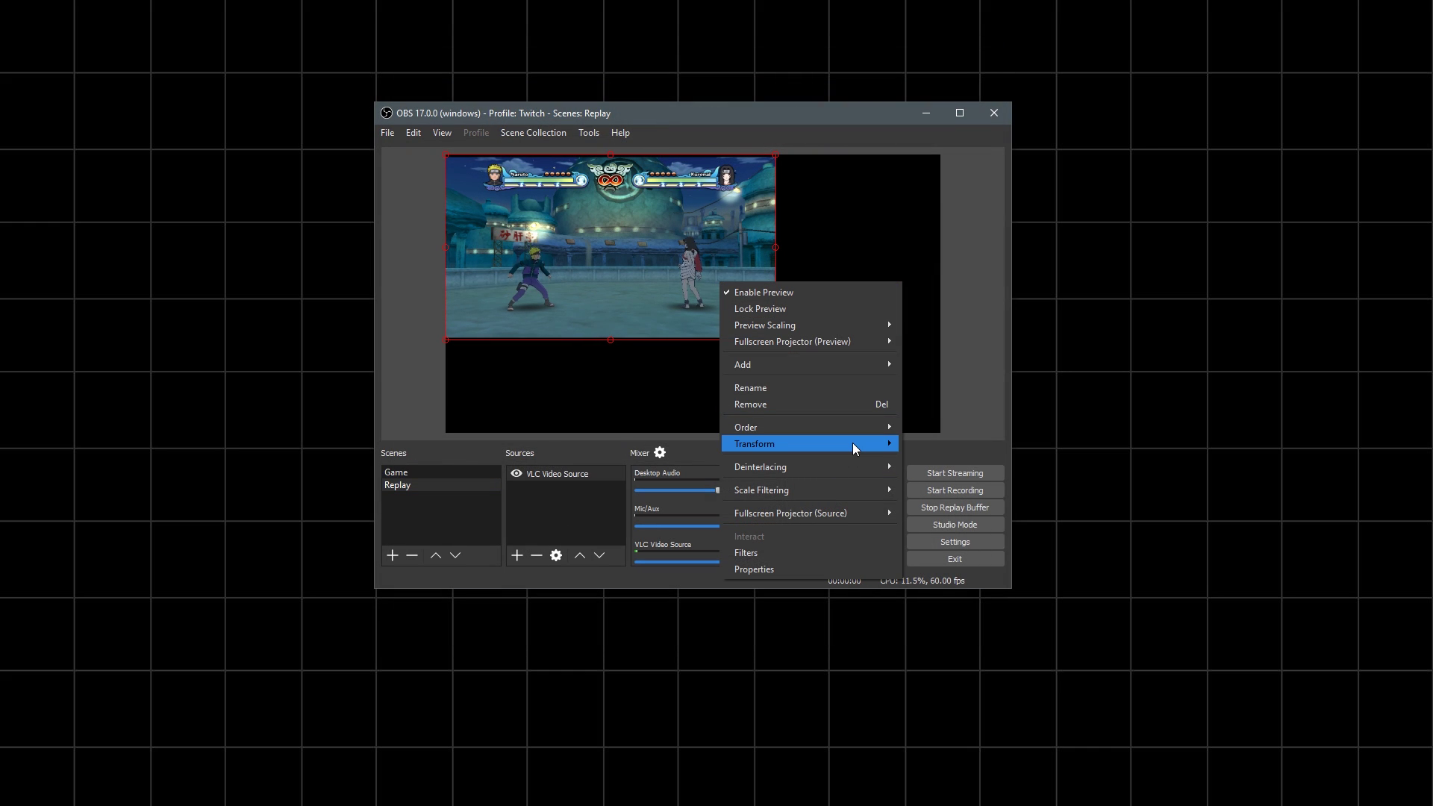
pyautogui.moveTo(853, 443)
pyautogui.click(1014, 619)
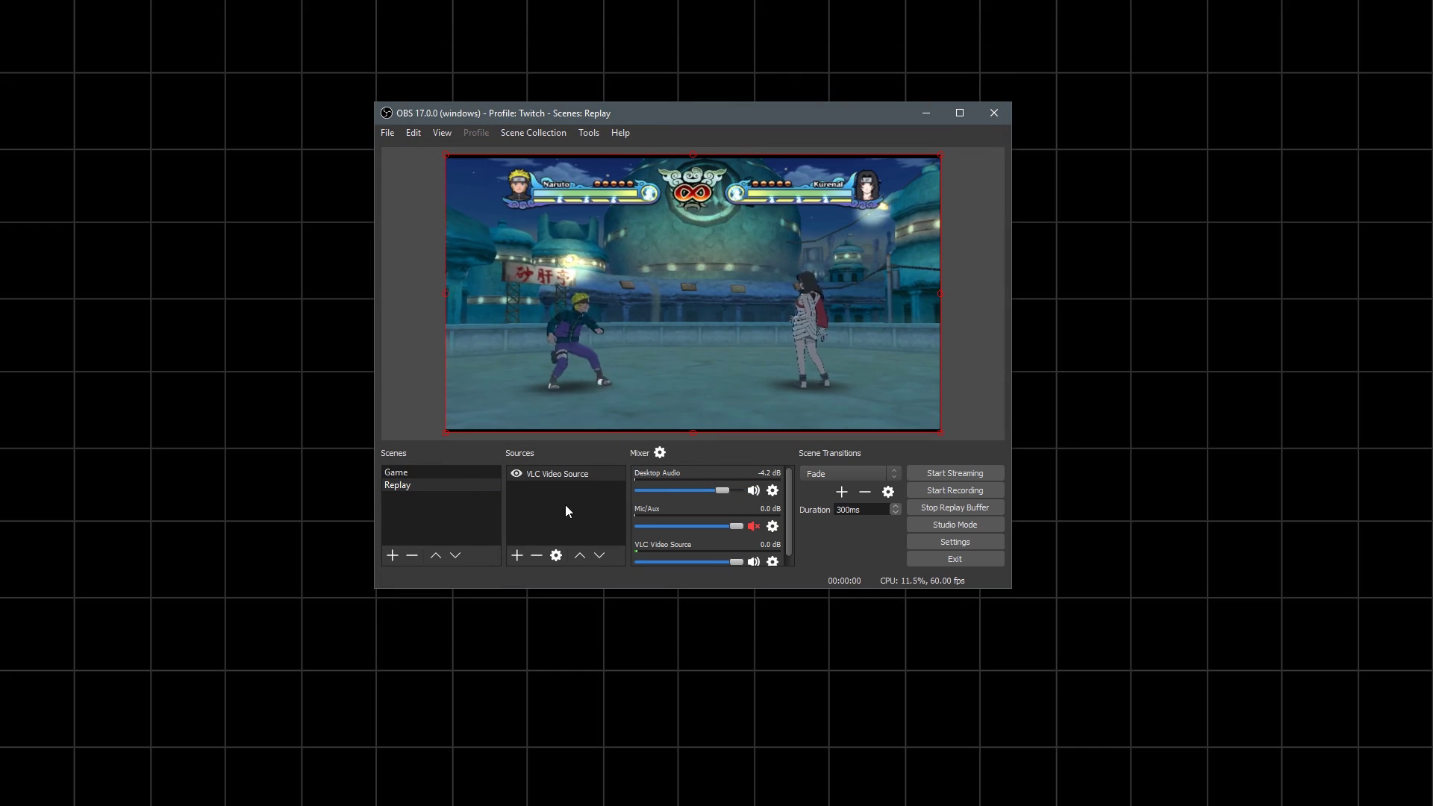
pyautogui.scroll(-1, 758, 543)
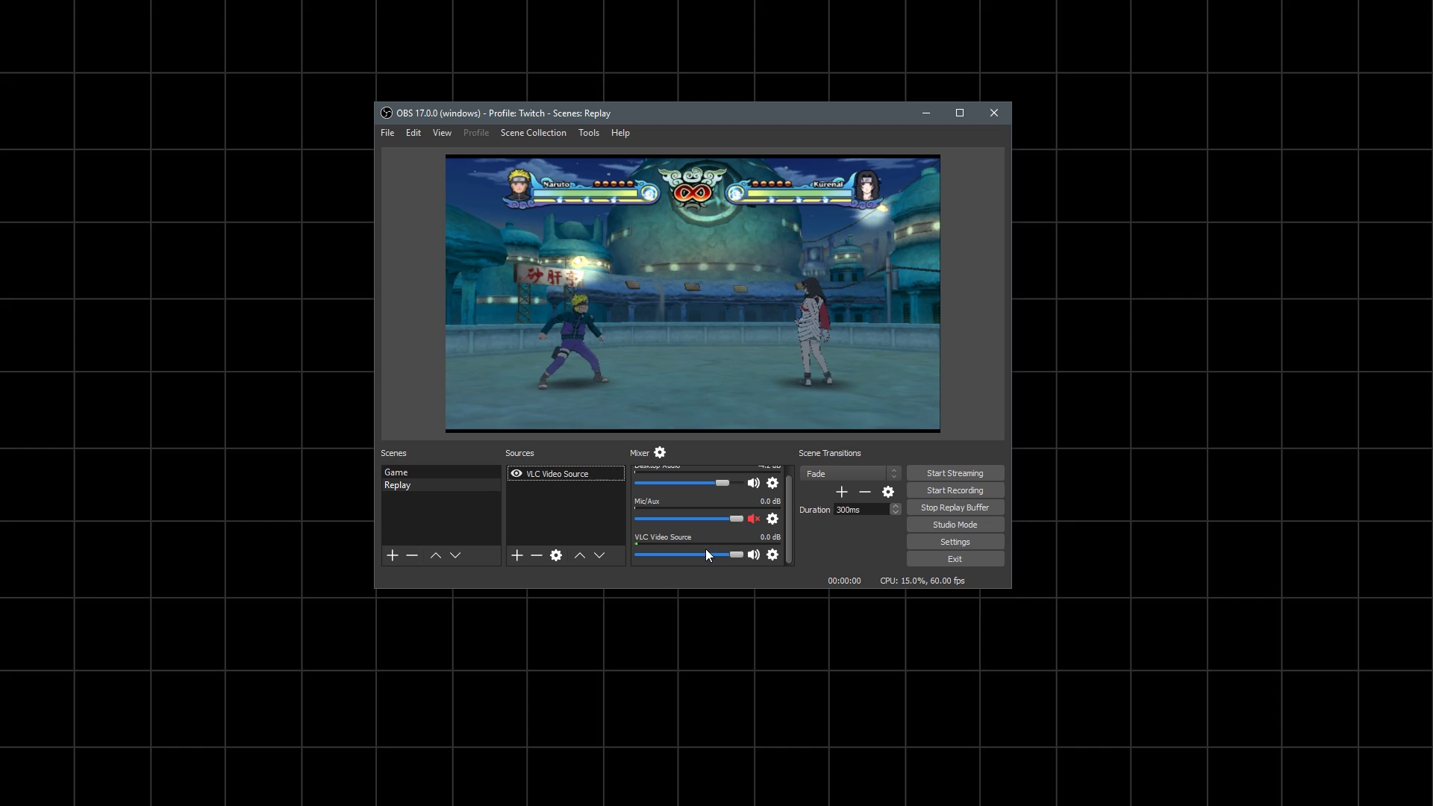
# - Open the VLC Video Source's properties from its mixer gear menu and cancel without changes
pyautogui.click(775, 554)
pyautogui.click(804, 584)
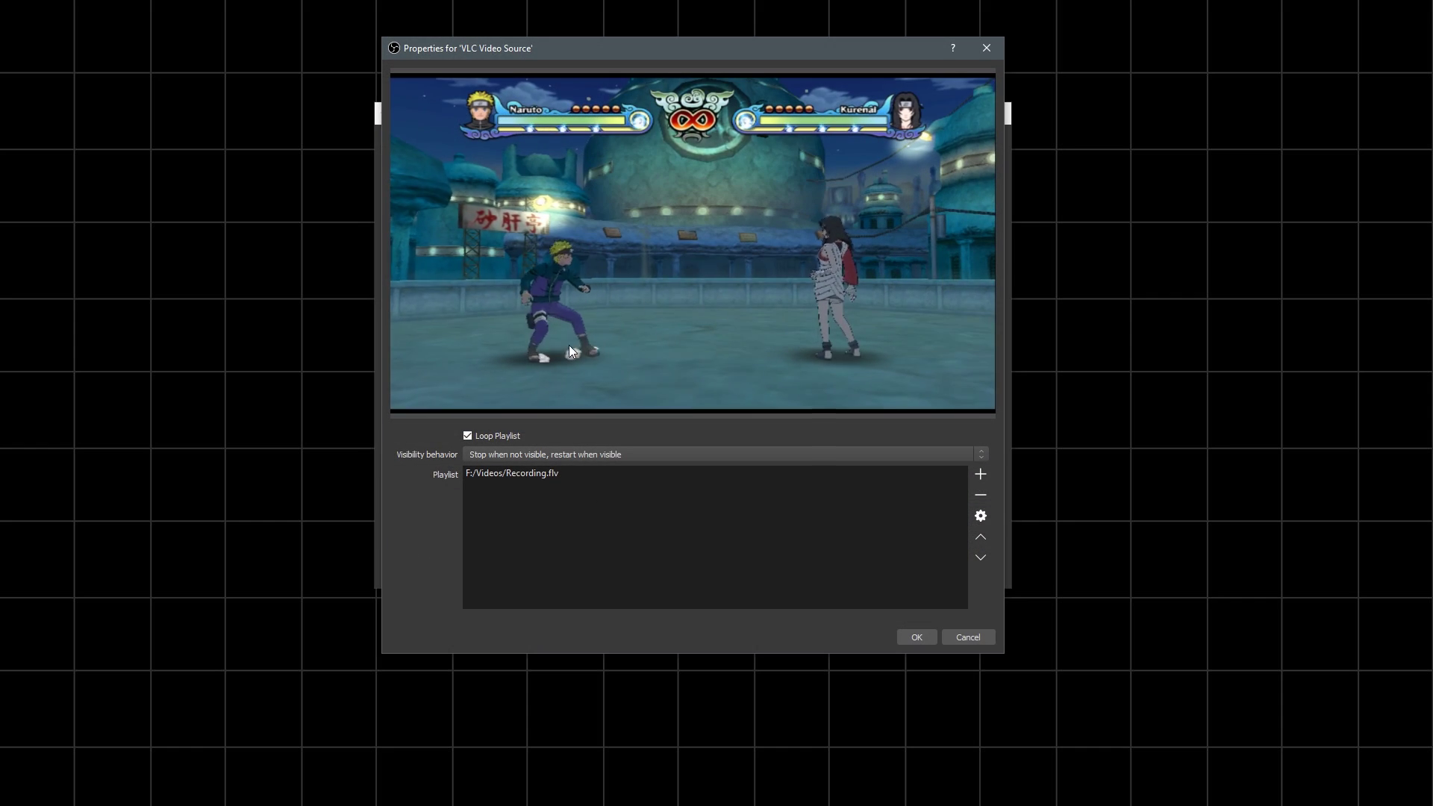
pyautogui.click(946, 642)
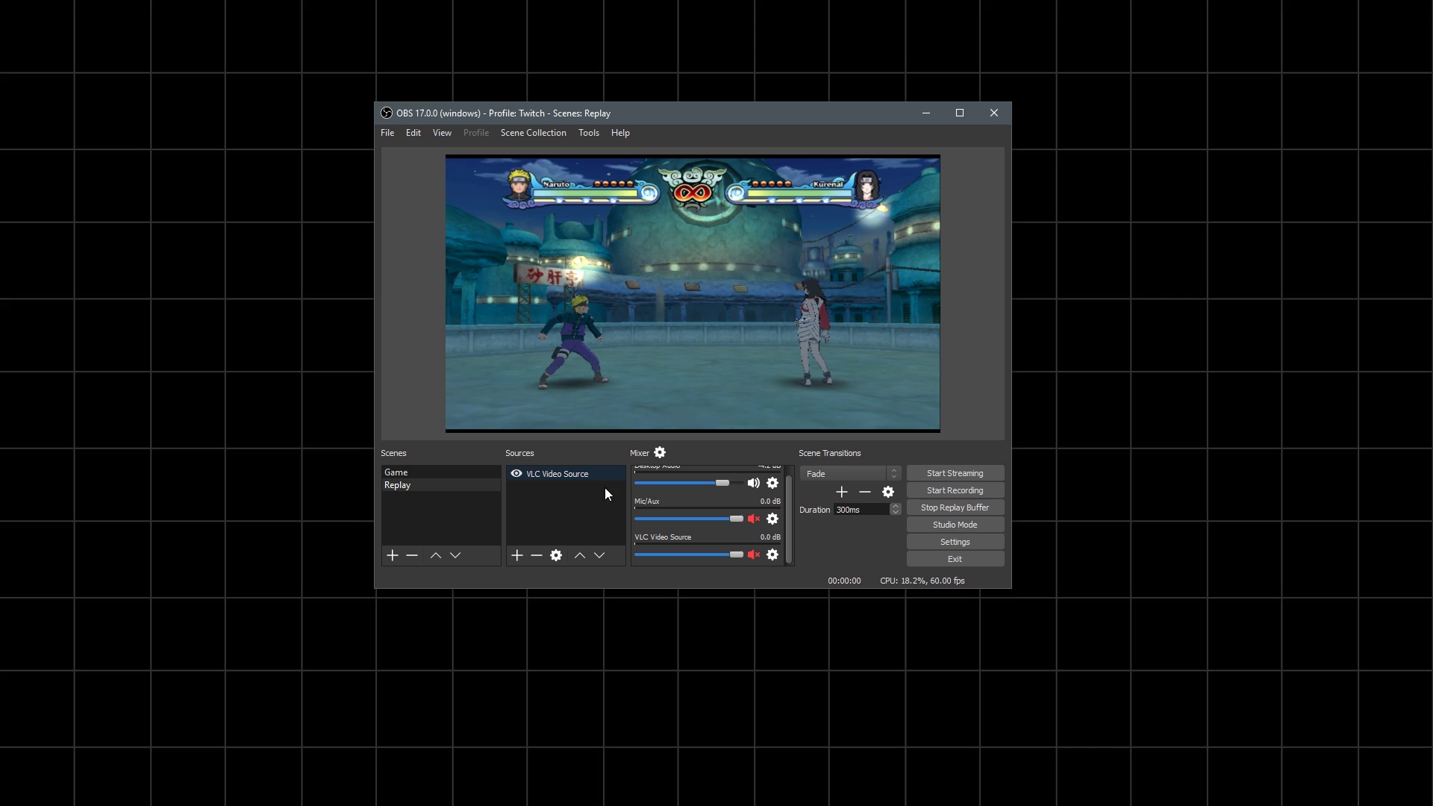
# - Add a Text (GDI+) source reading 'Replay' and place it at the top centre
pyautogui.click(516, 555)
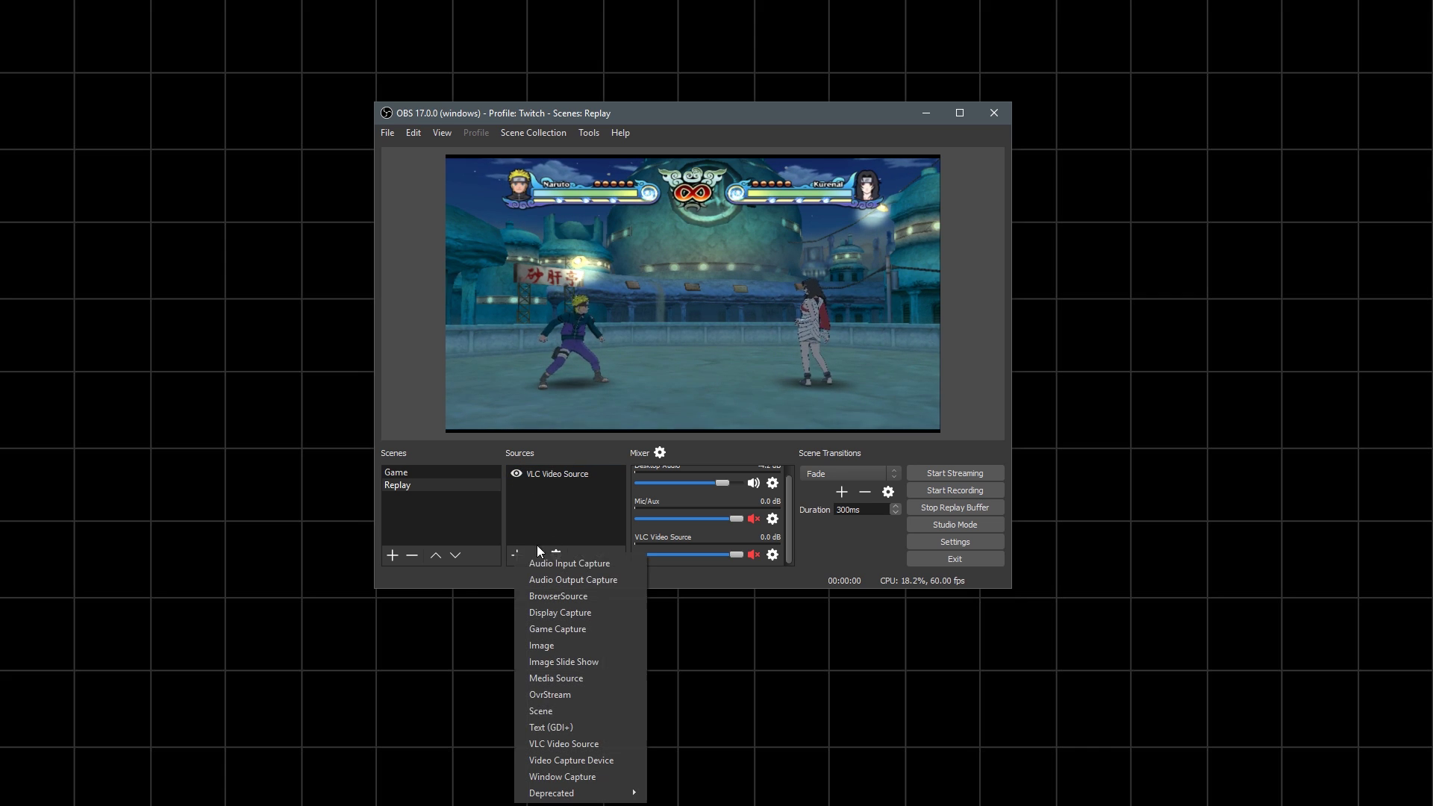
pyautogui.click(566, 726)
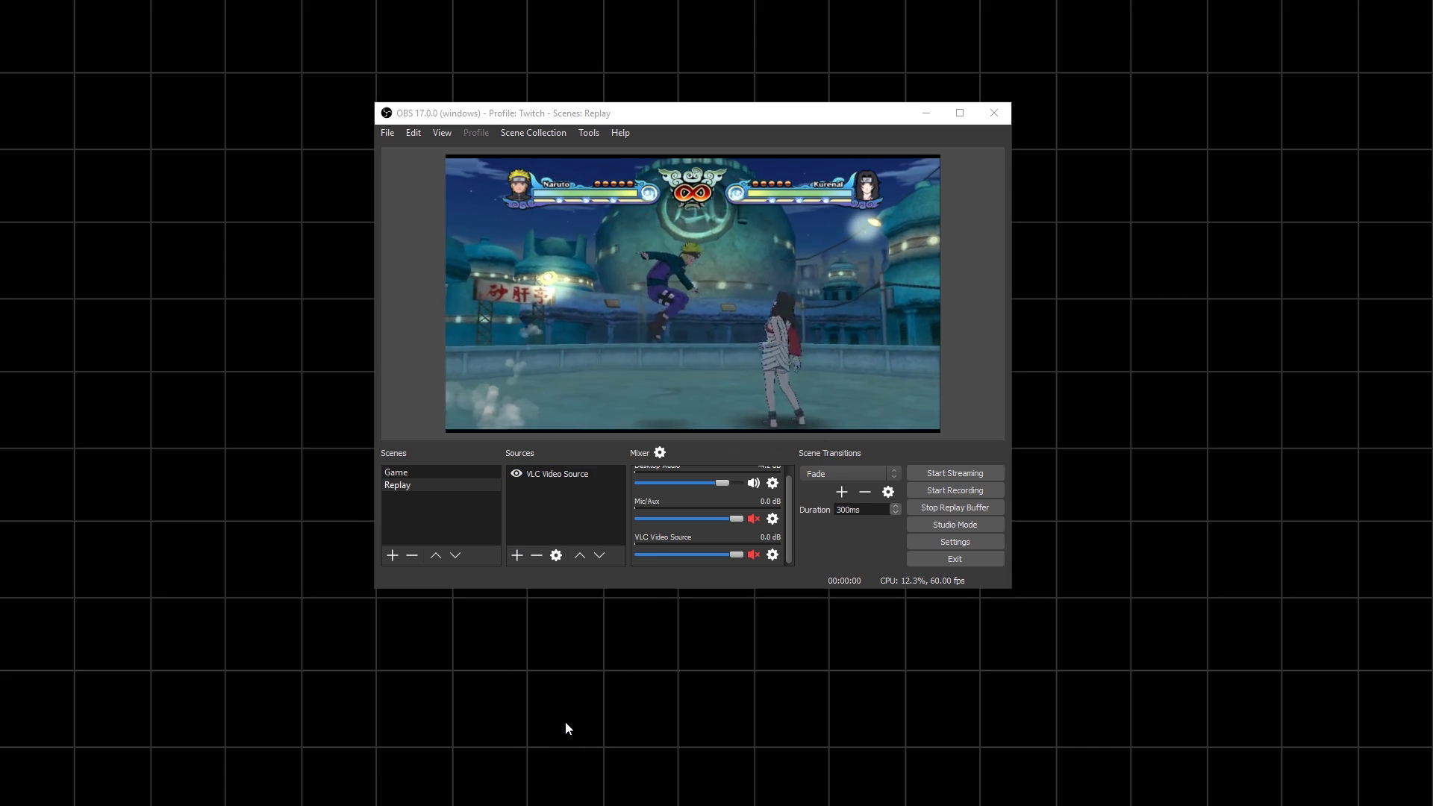
pyautogui.click(737, 458)
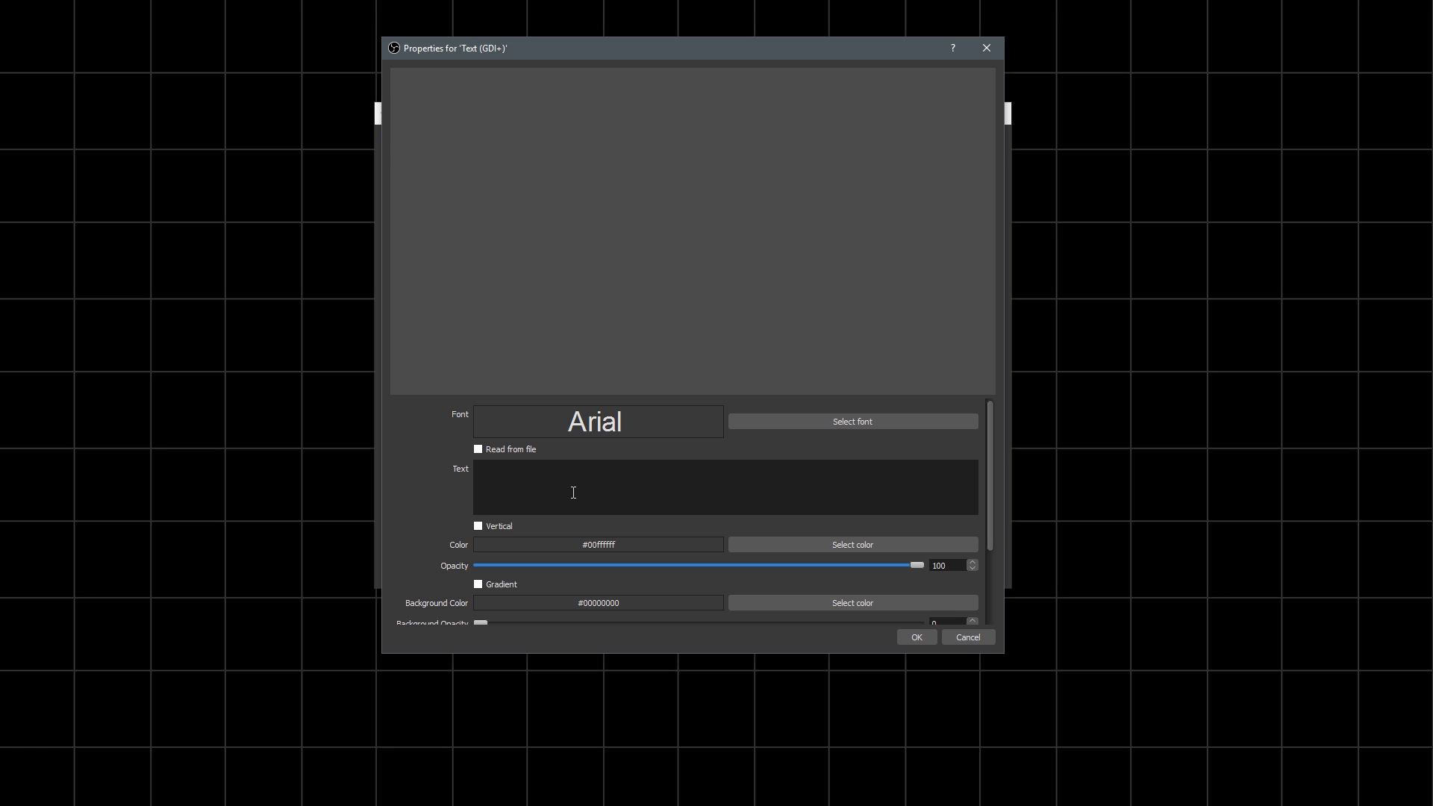
pyautogui.write('Teplay')
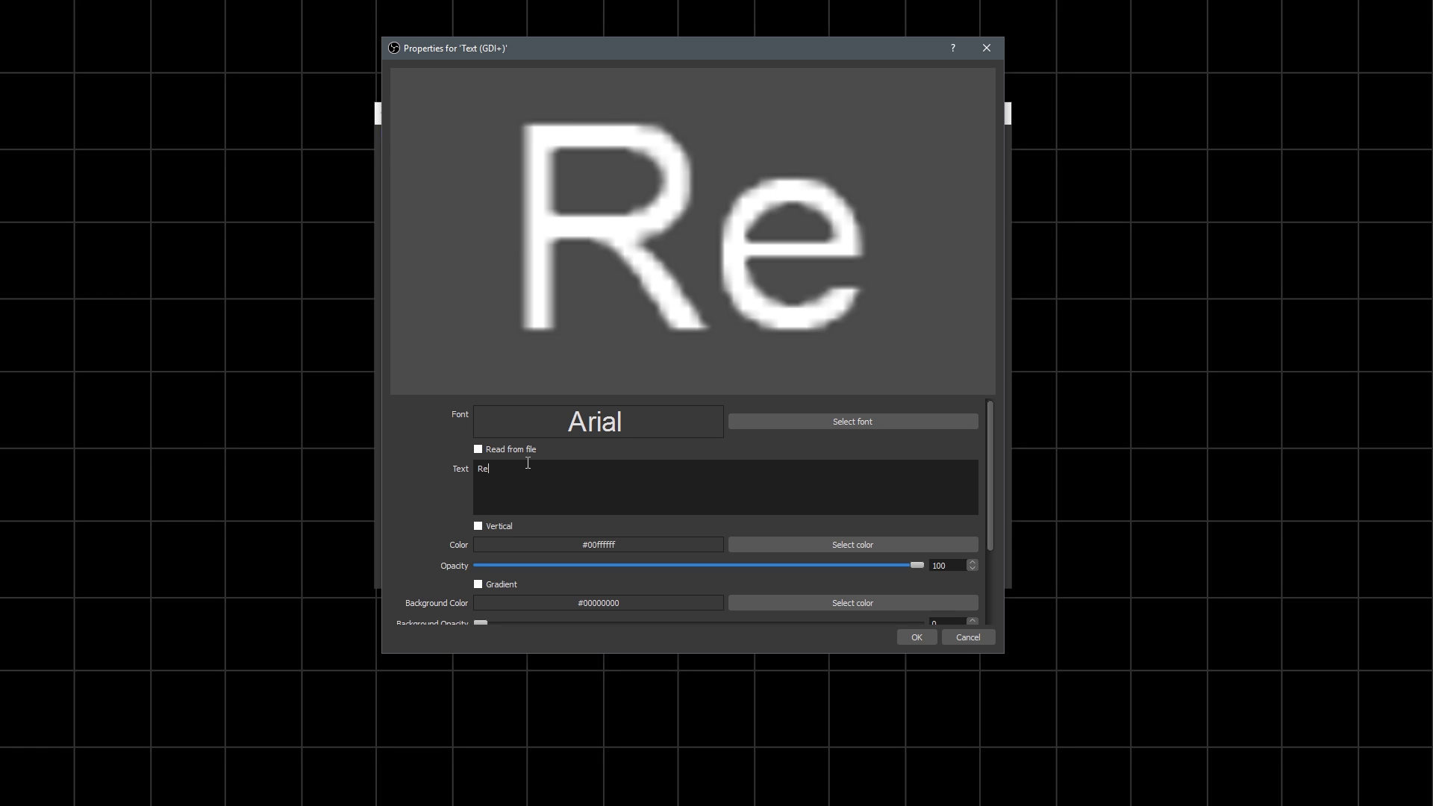
pyautogui.click(900, 642)
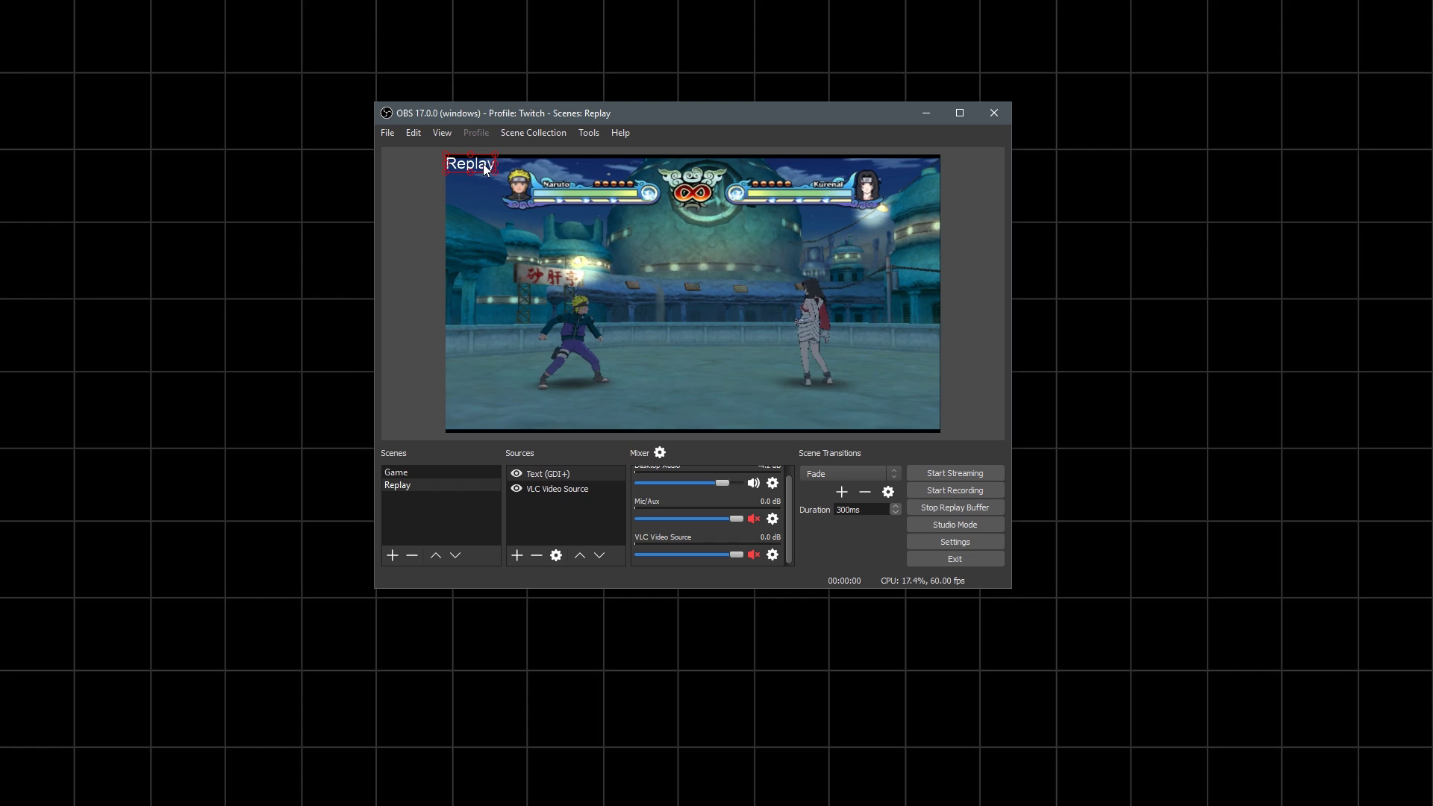
pyautogui.moveTo(488, 175); pyautogui.dragTo(708, 166)
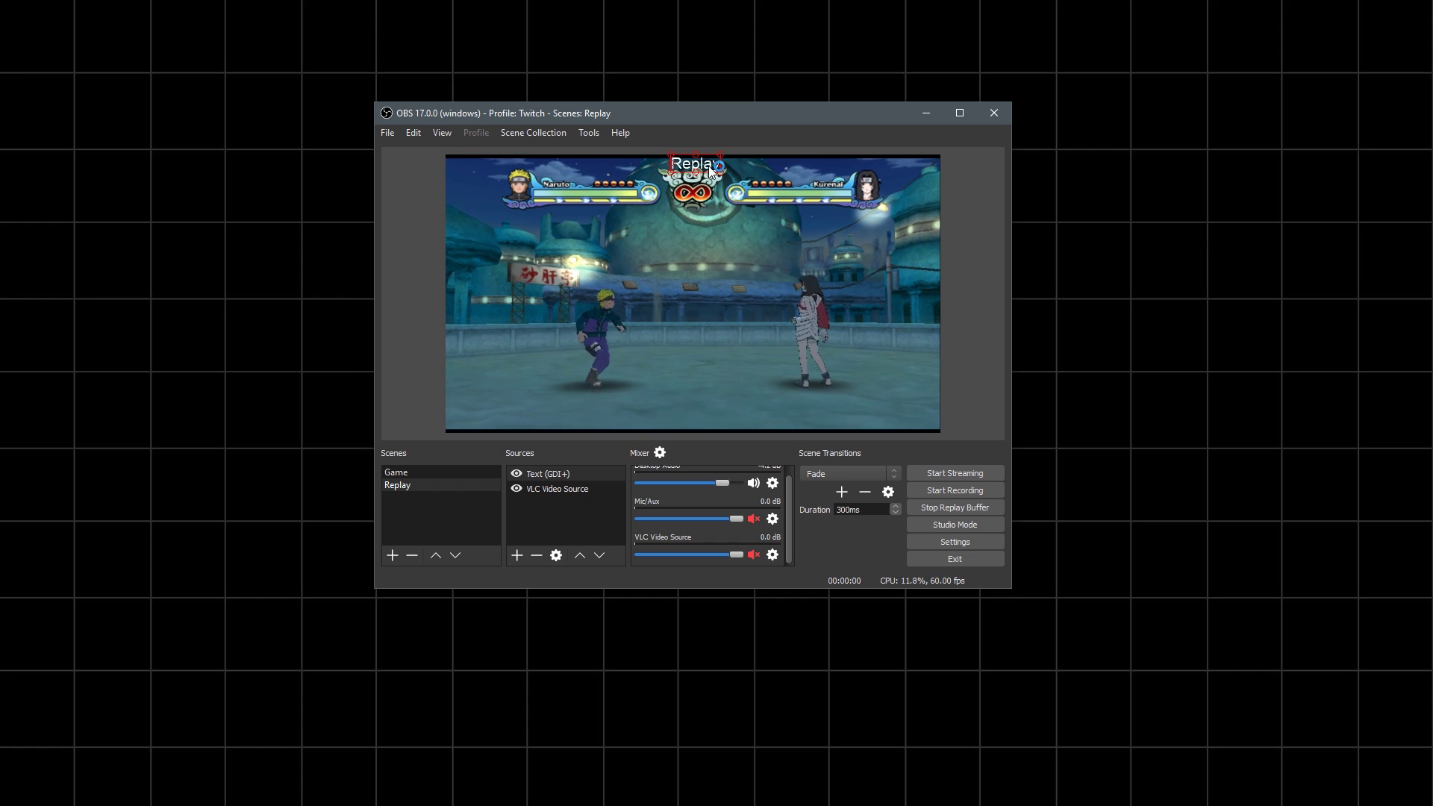
pyautogui.click(972, 323)
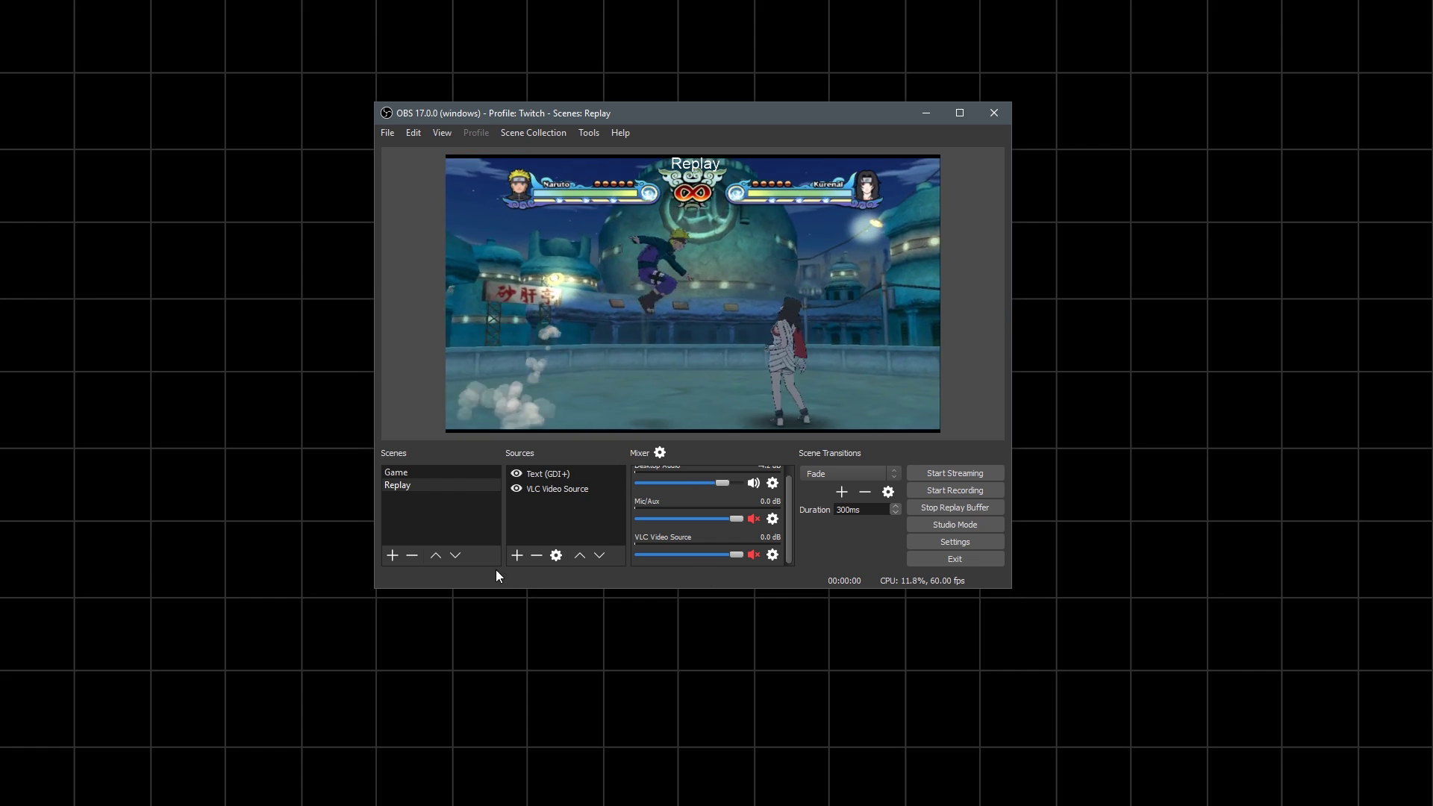
# - Switch between the Game and Replay scenes, ending on the live Game scene
pyautogui.click(459, 475)
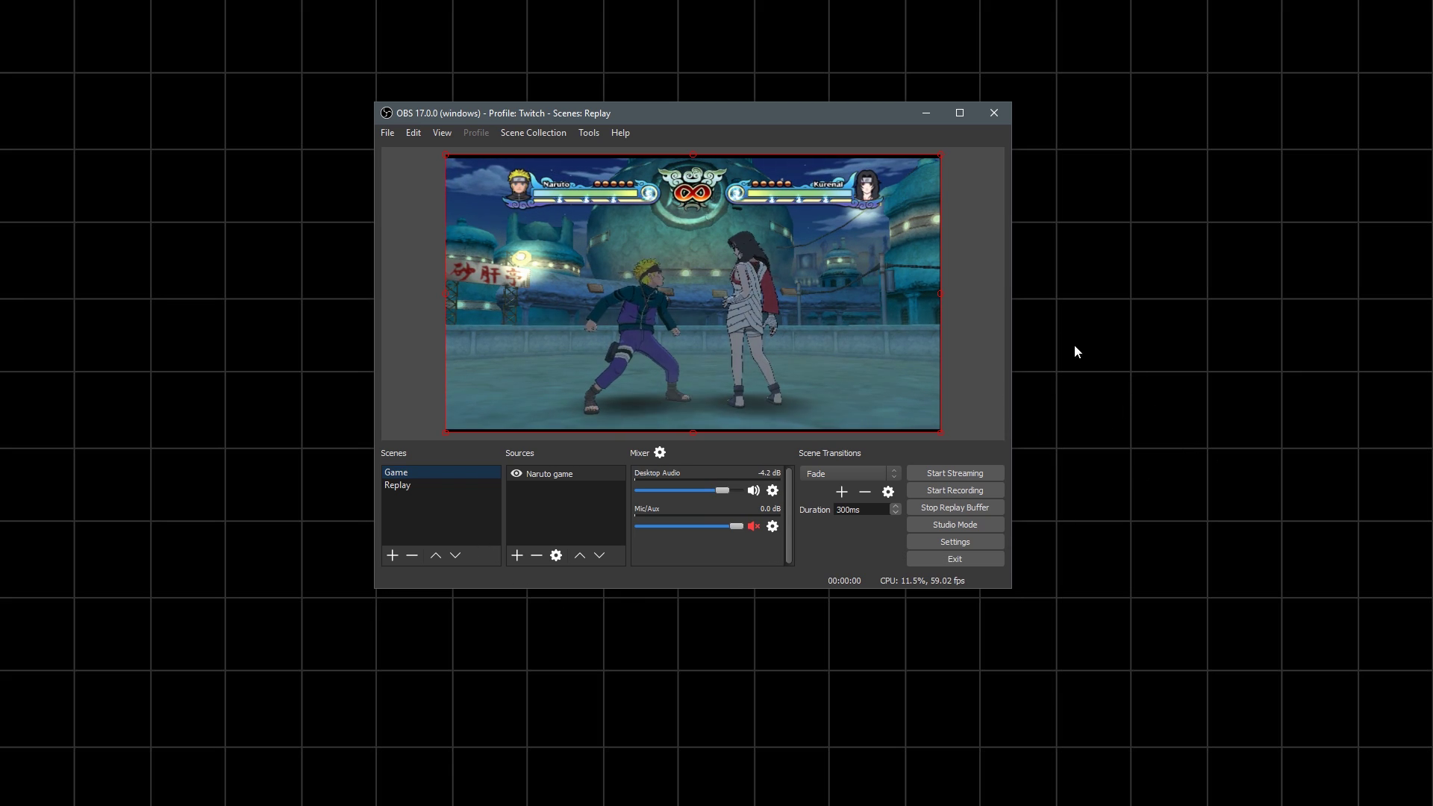
pyautogui.click(983, 271)
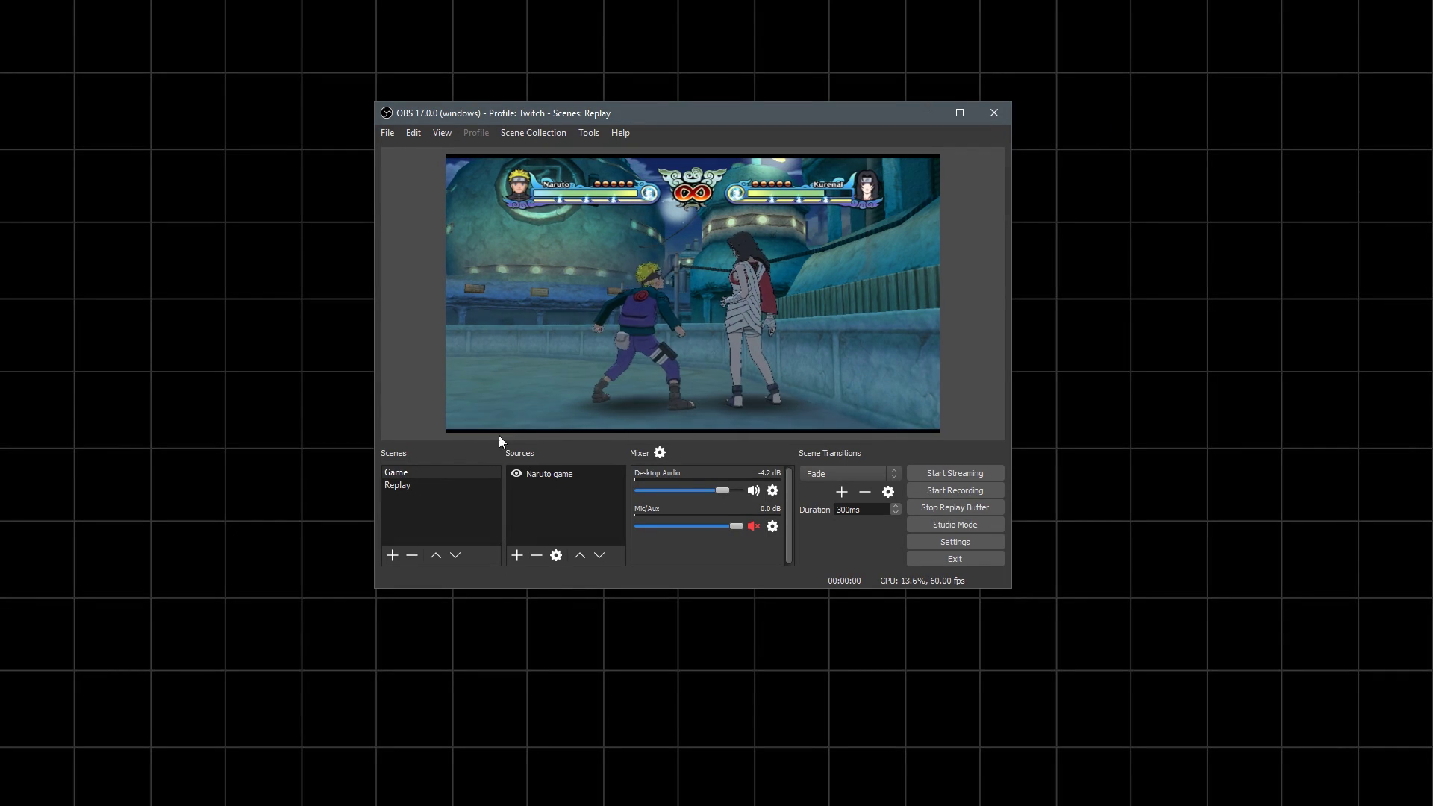
pyautogui.click(455, 489)
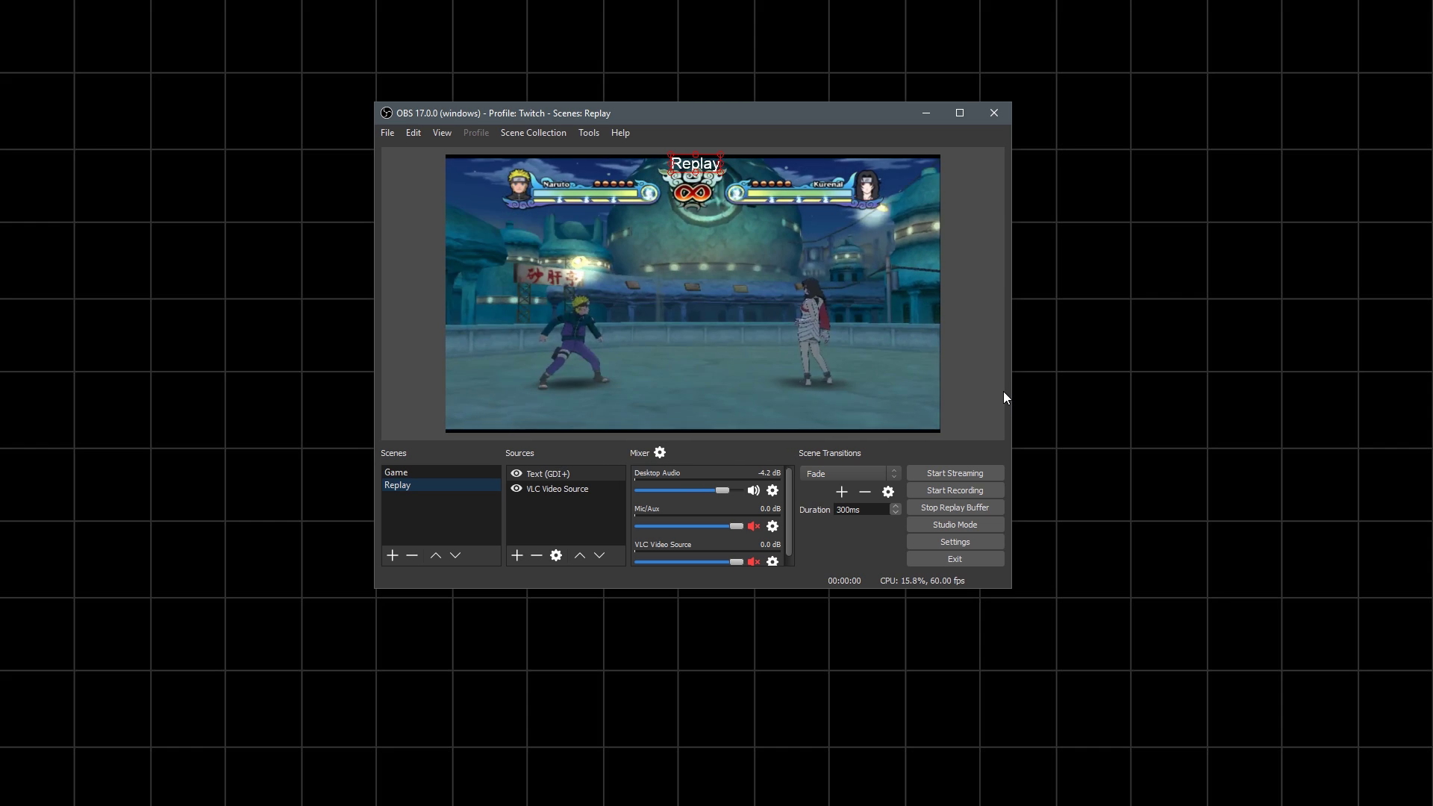
pyautogui.click(439, 472)
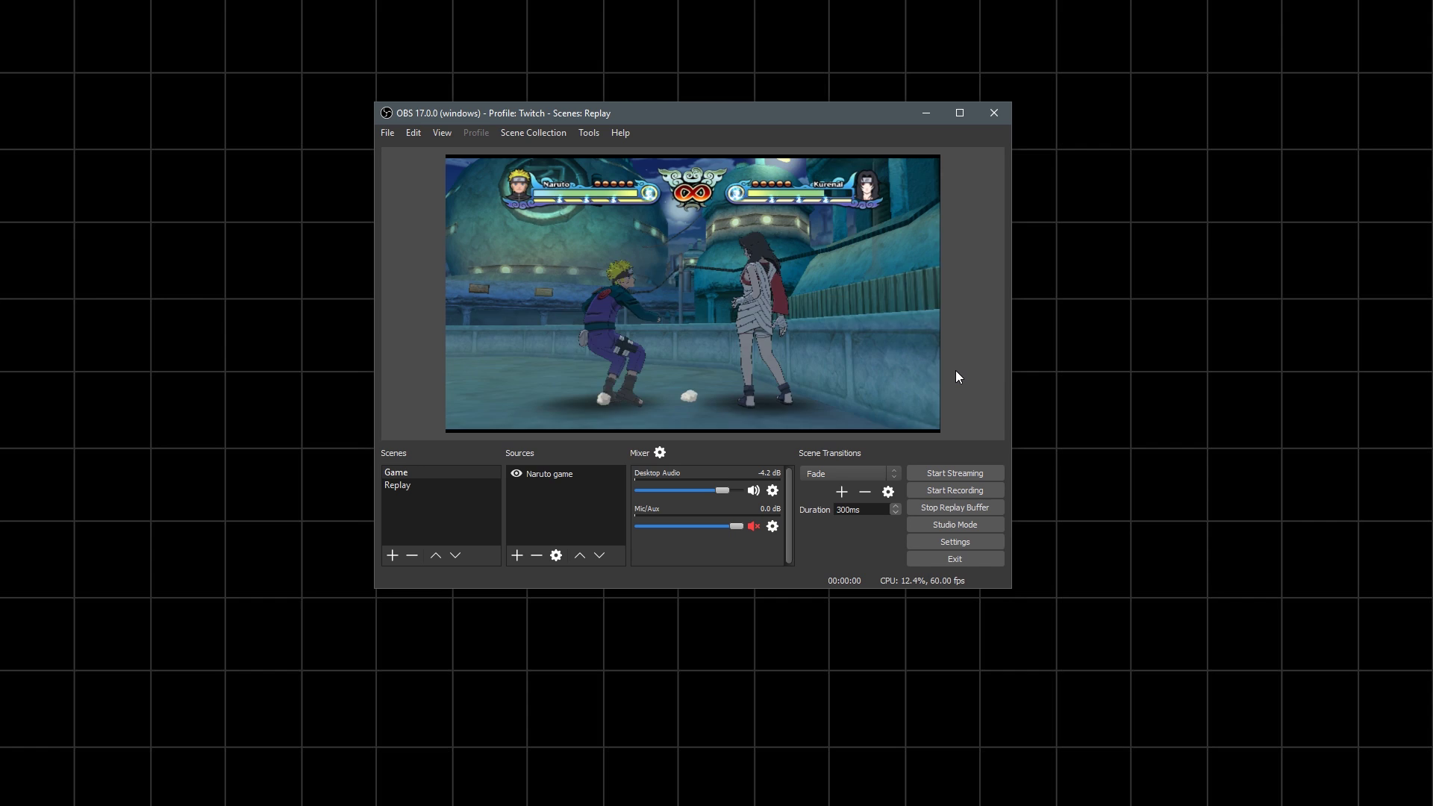
# - Capture the fight replay with the Alt+F9 hotkey and switch to the Replay scene
pyautogui.hotkey('alt', 'F9')
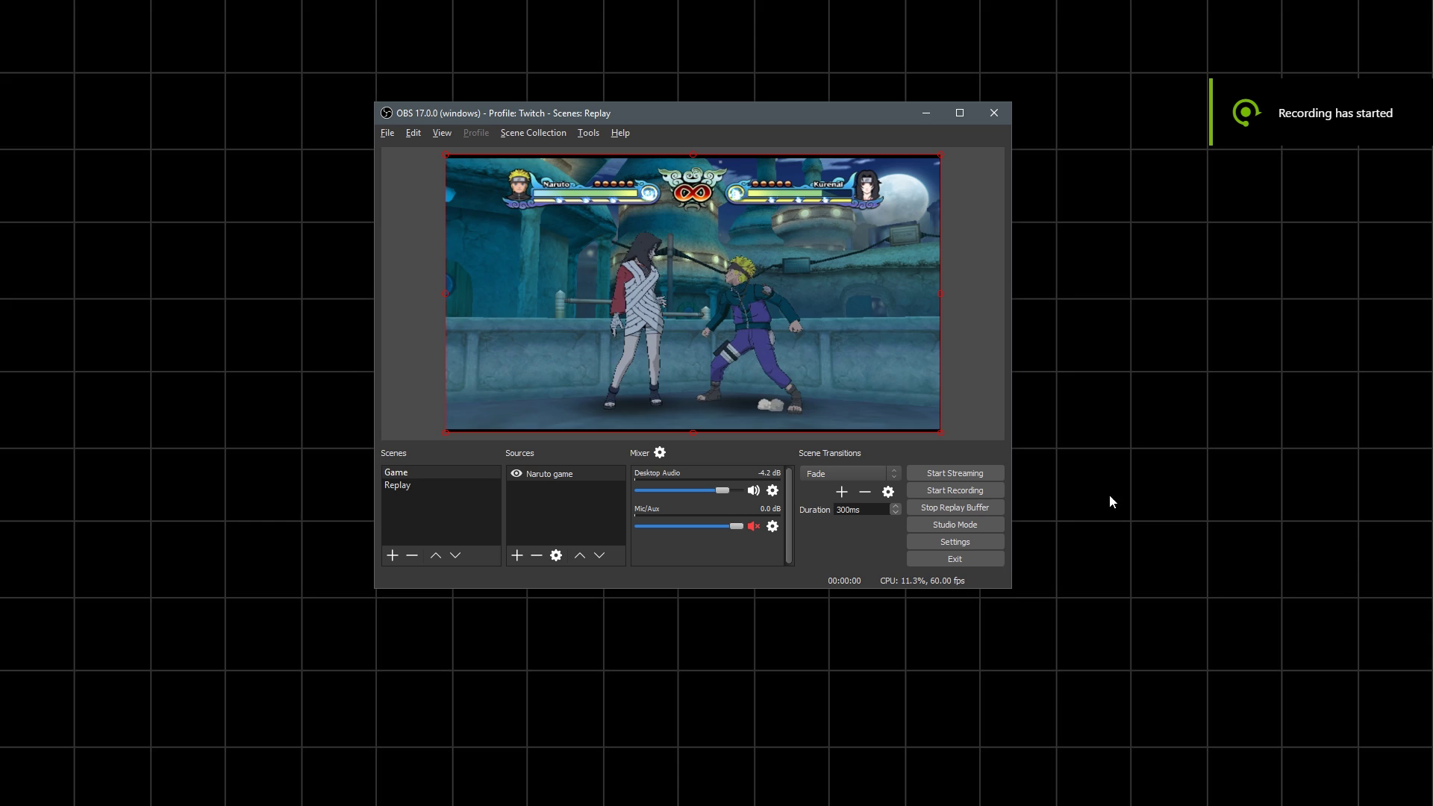
pyautogui.click(965, 436)
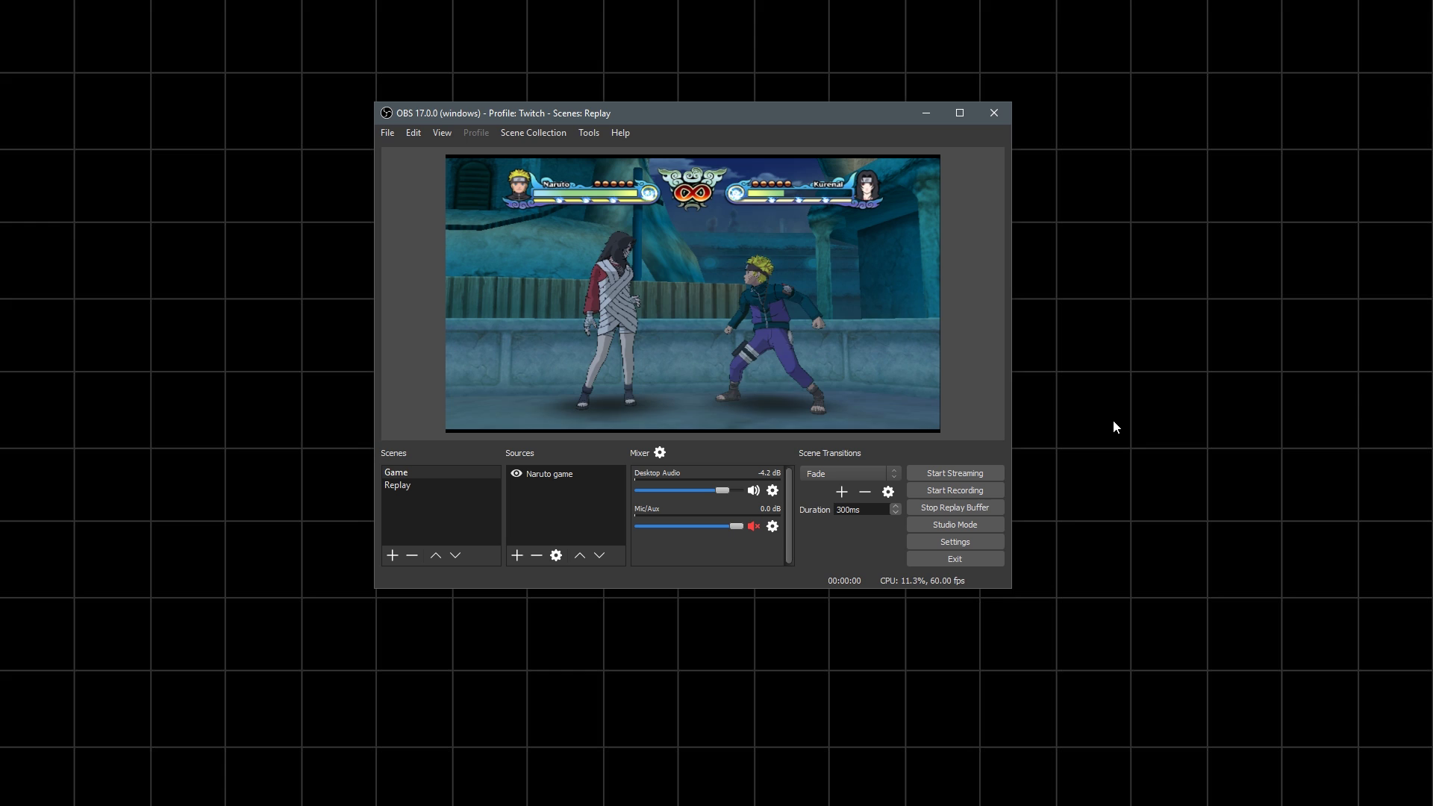
pyautogui.click(462, 485)
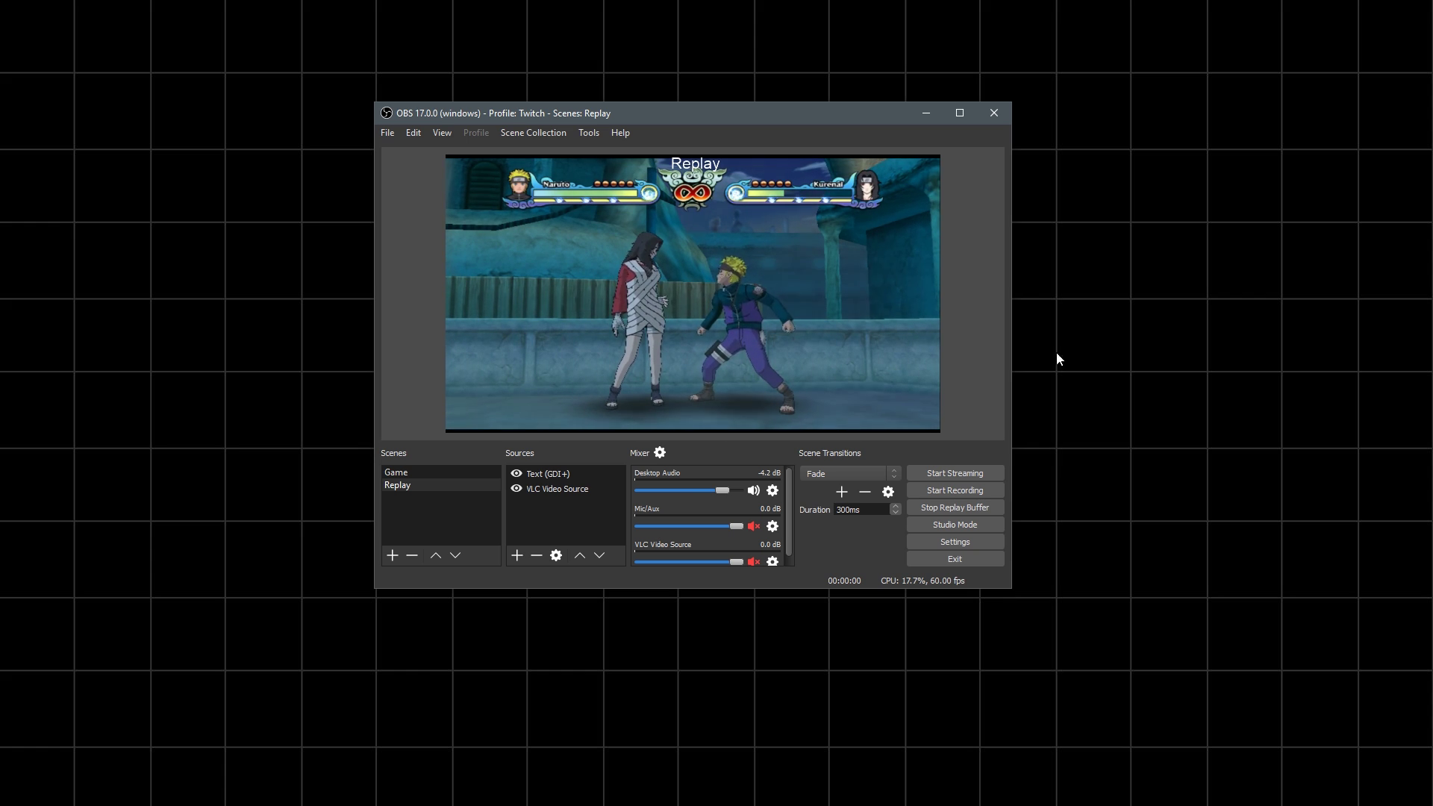
# - Open File Explorer on the Videos folder containing Recording.flv
pyautogui.press('super+e')
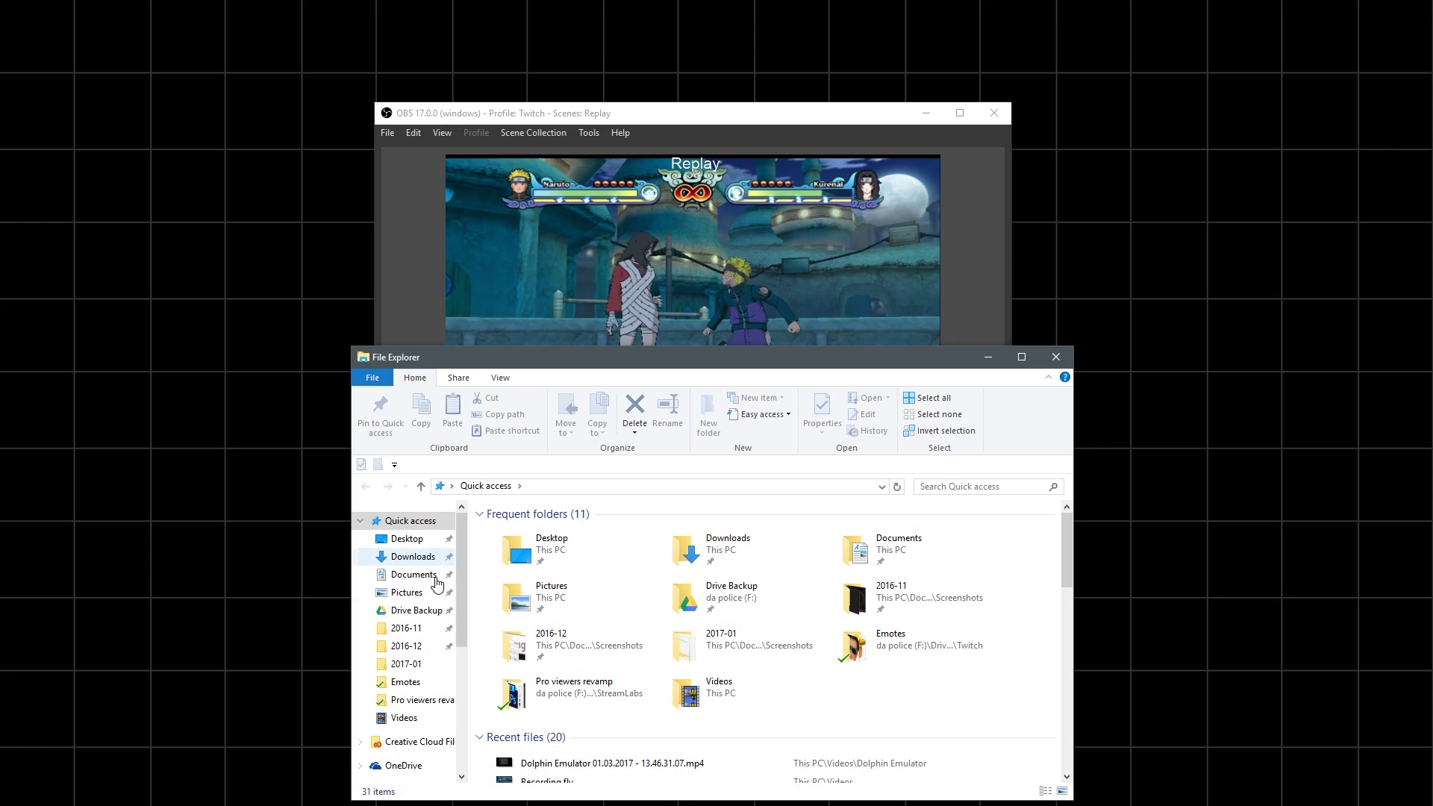
pyautogui.scroll(-1, 409, 627)
pyautogui.click(403, 671)
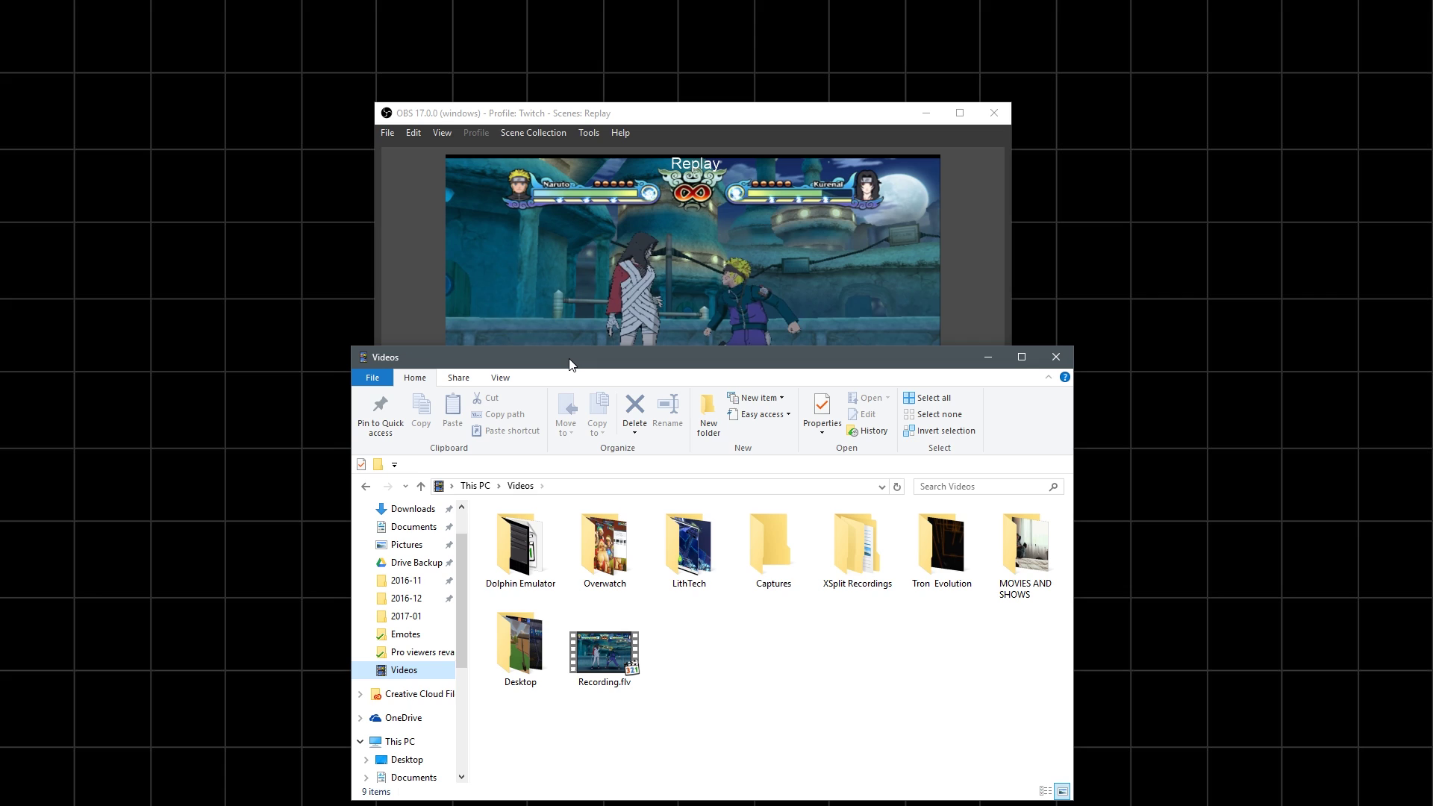
# - Arrange File Explorer and OBS side by side, with OBS in front
pyautogui.moveTo(570, 364); pyautogui.dragTo(1204, 176)
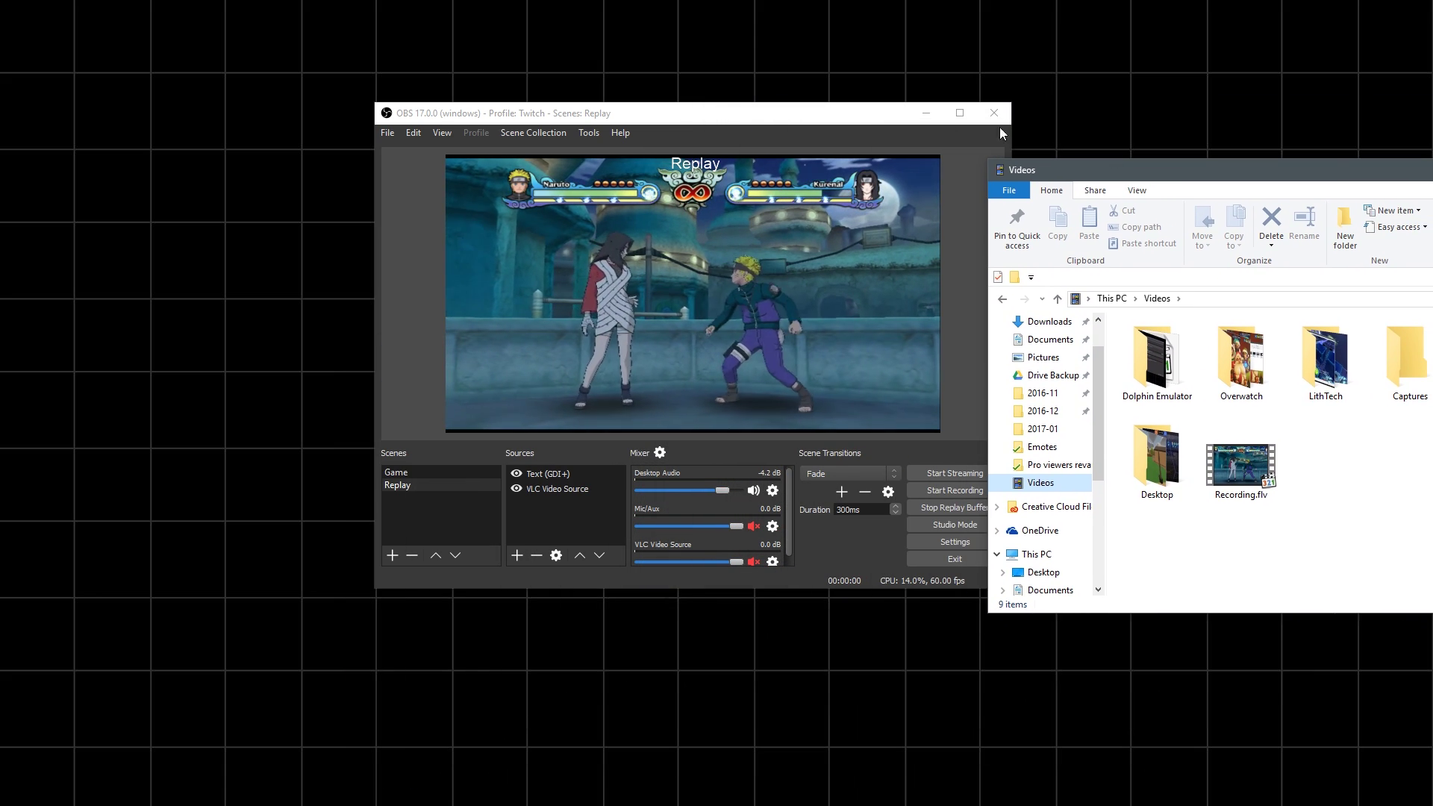
pyautogui.moveTo(834, 109); pyautogui.dragTo(575, 102)
pyautogui.moveTo(1149, 162); pyautogui.dragTo(911, 146)
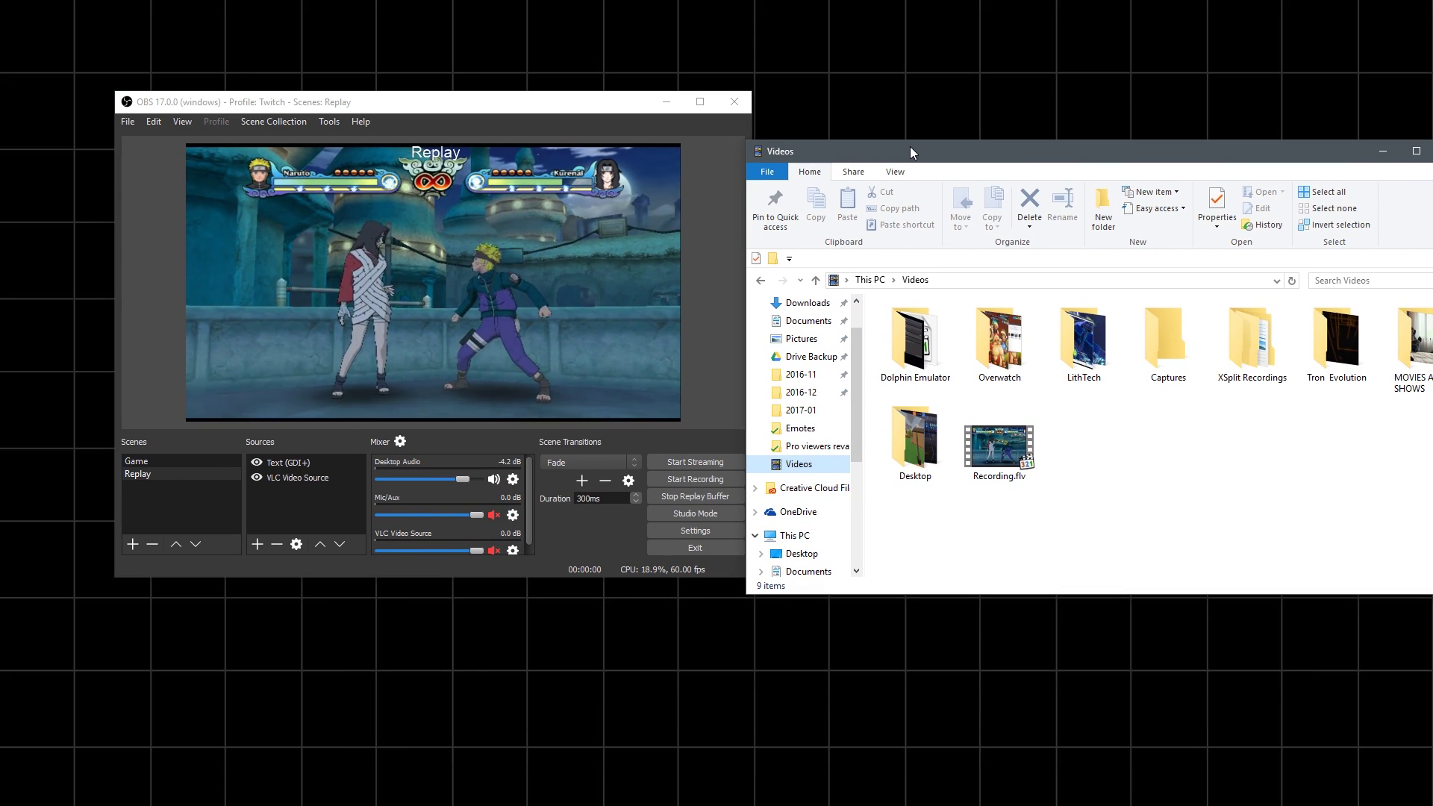
pyautogui.click(714, 417)
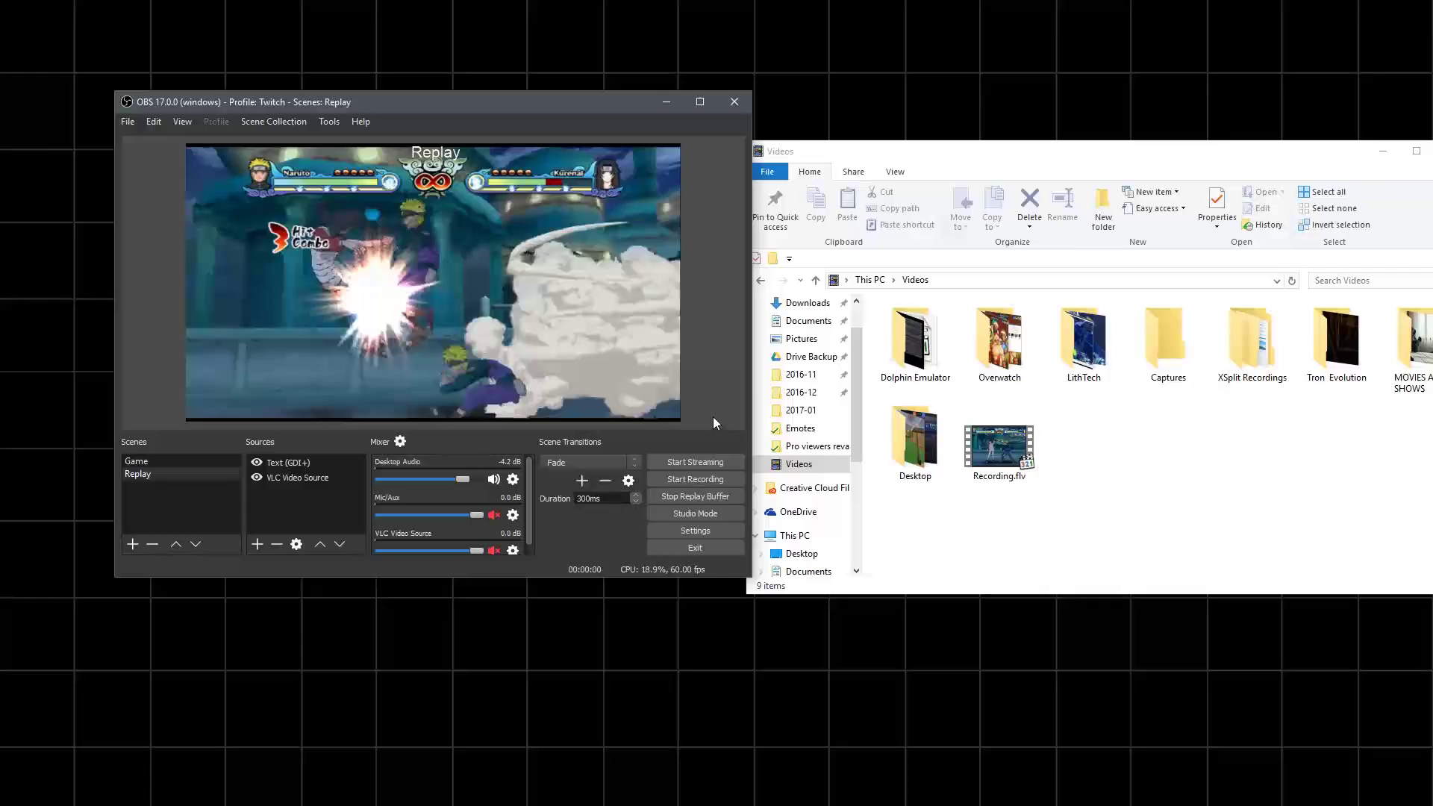
# - Switch OBS to the Game scene and check Recording.flv's details in the Videos folder
pyautogui.click(156, 461)
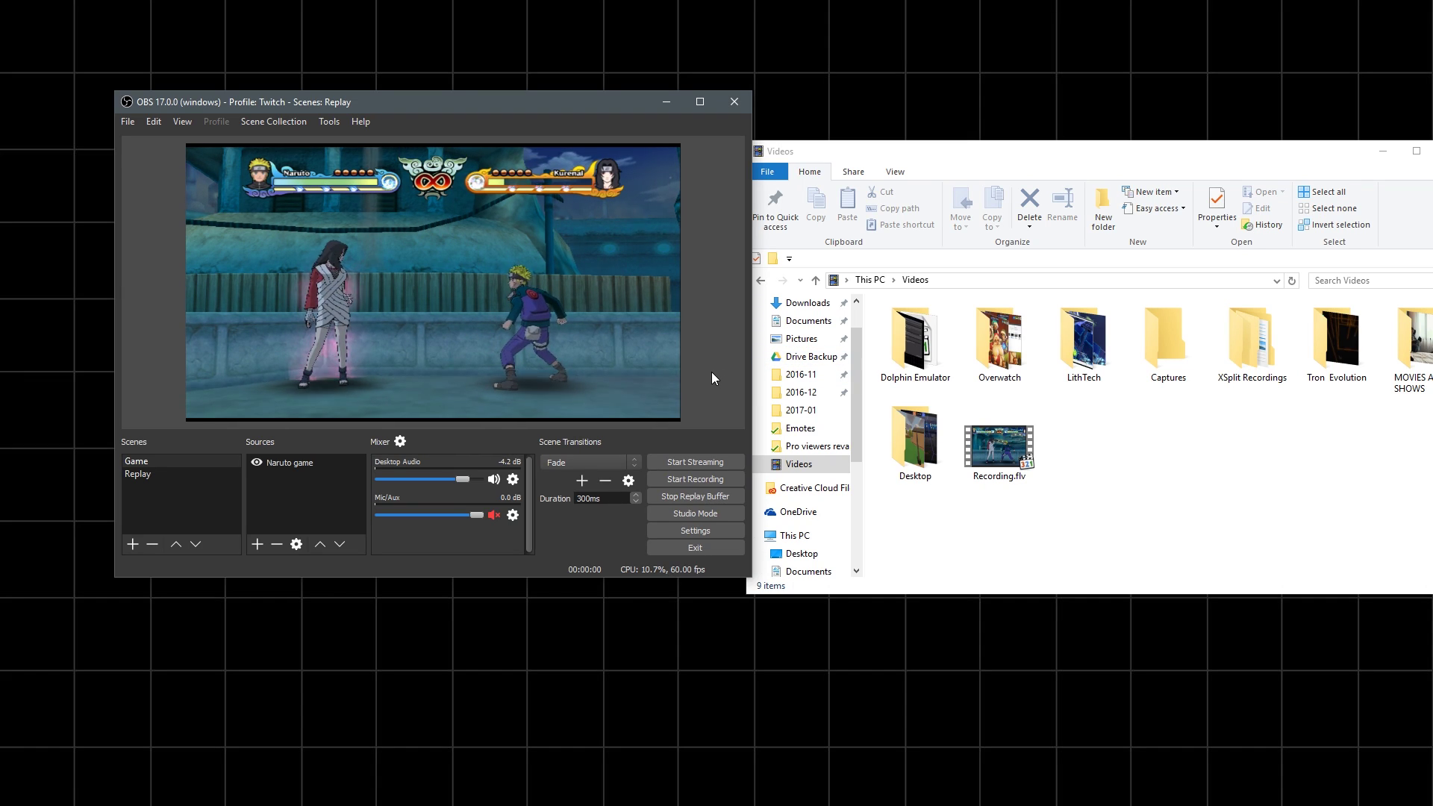
pyautogui.click(999, 448)
pyautogui.click(1063, 495)
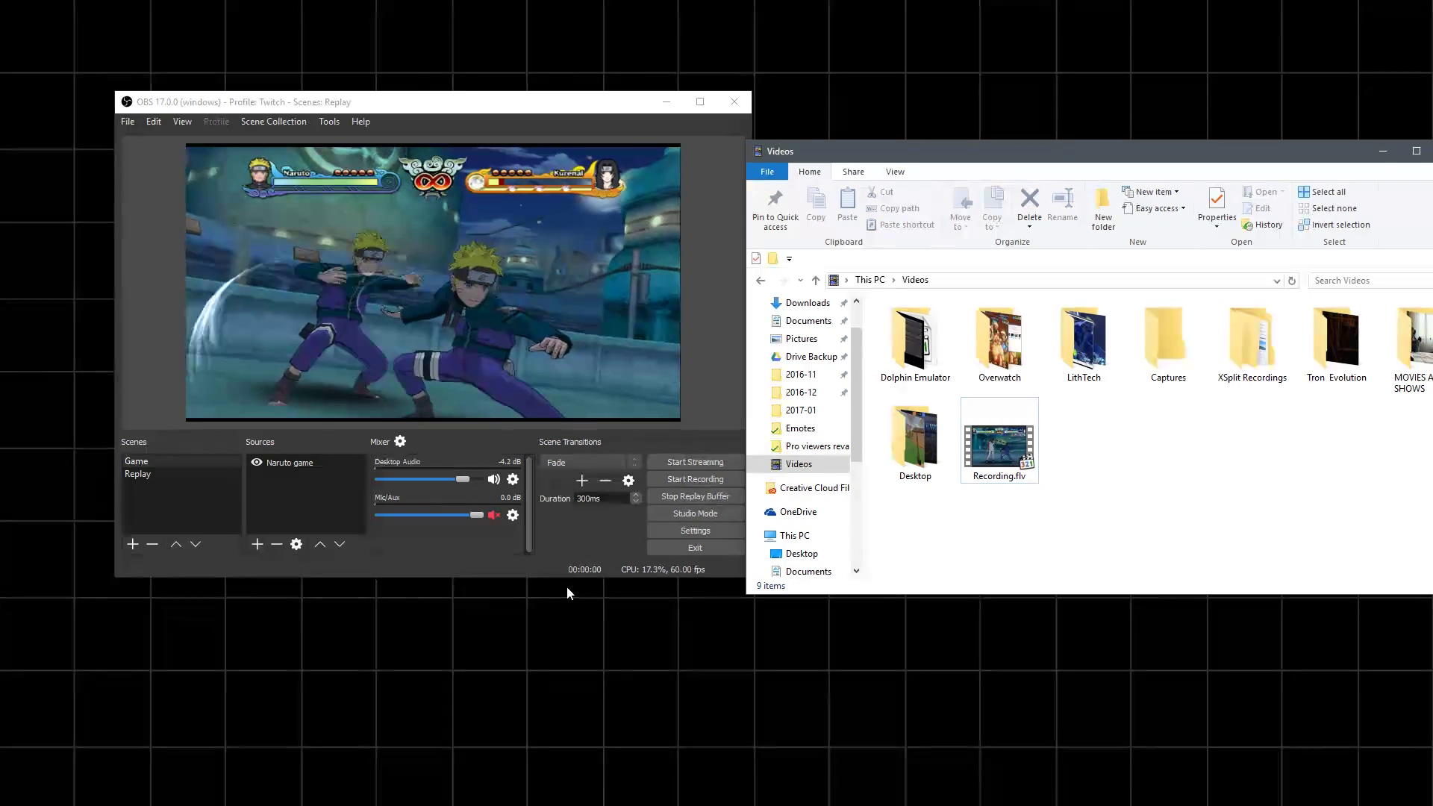
pyautogui.click(582, 561)
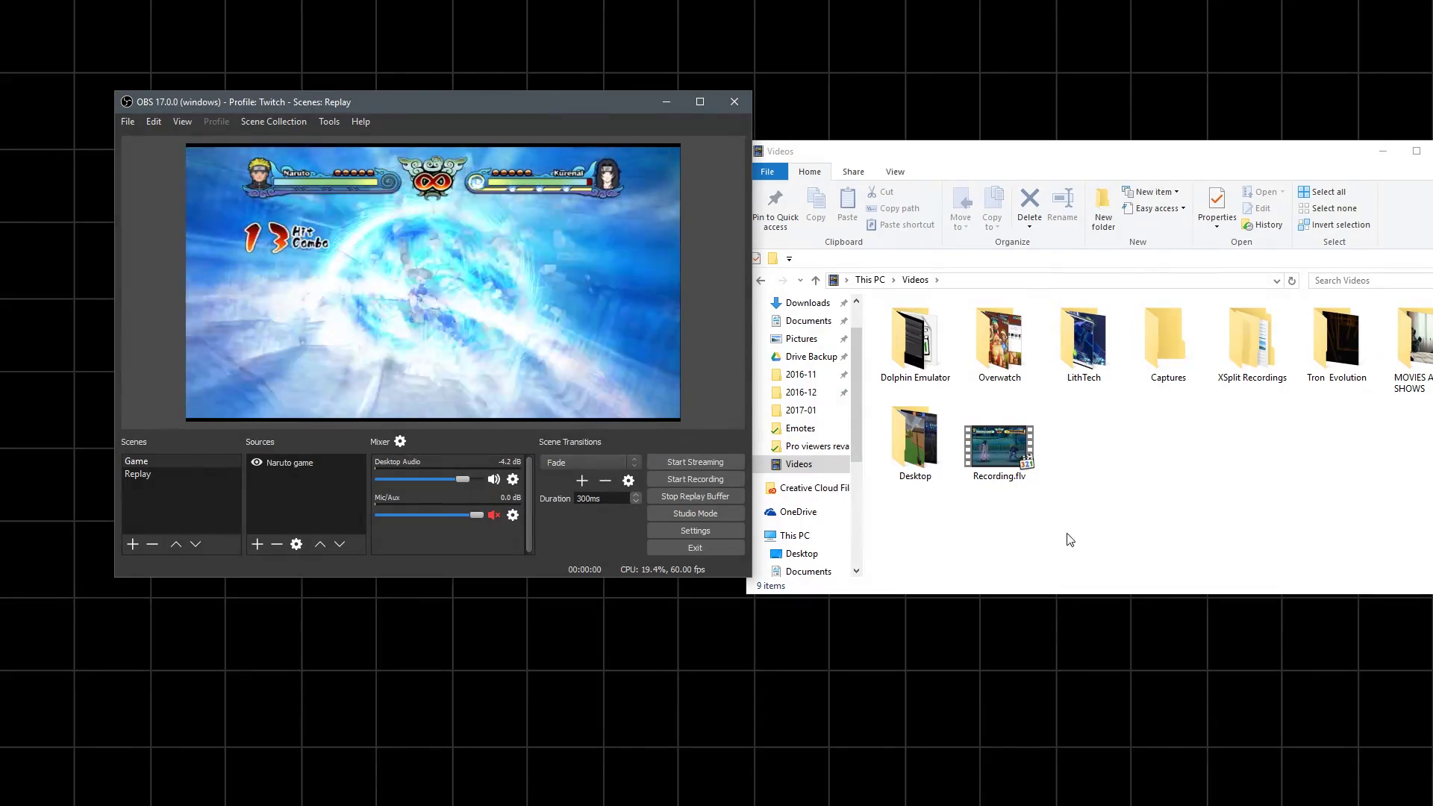
pyautogui.click(1028, 478)
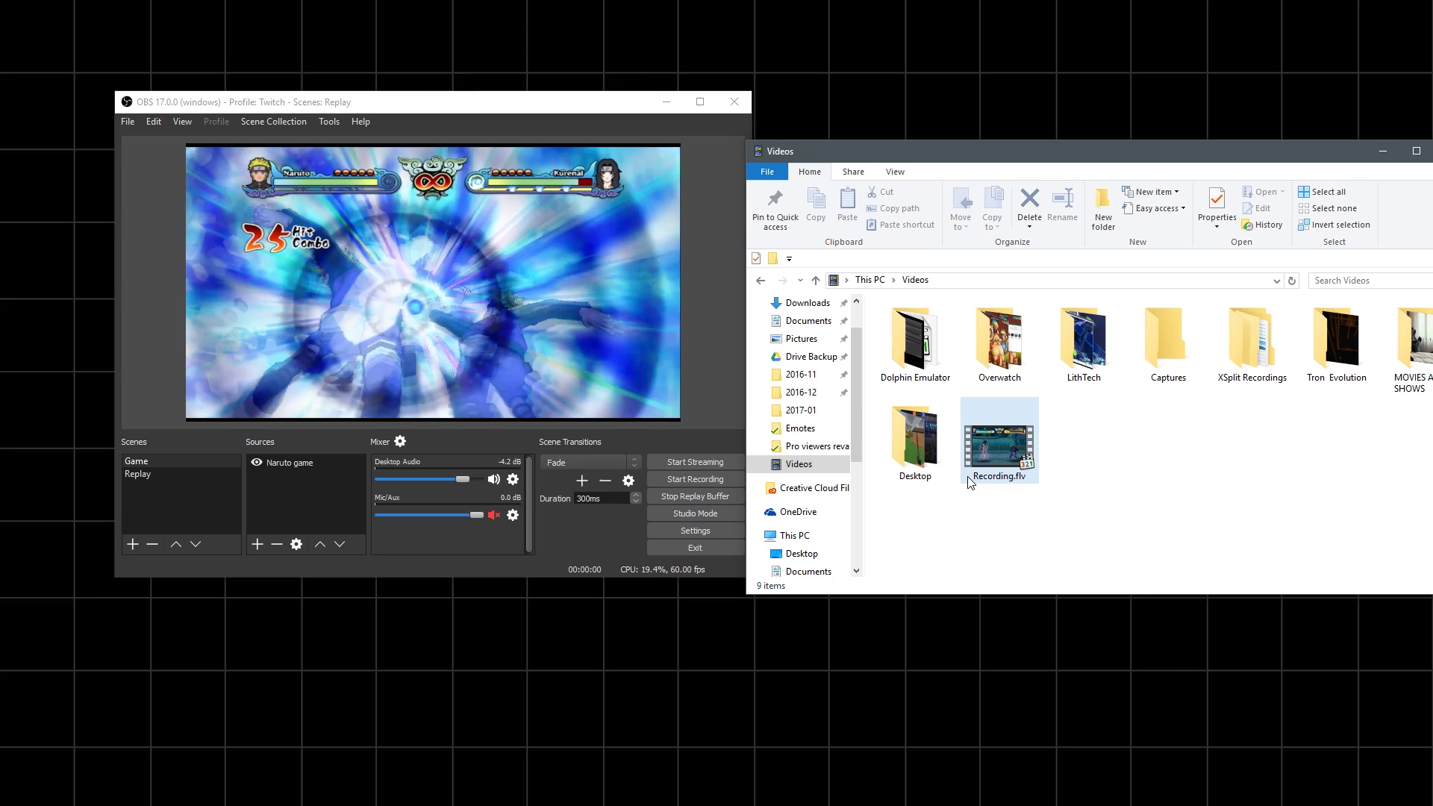
pyautogui.click(1018, 575)
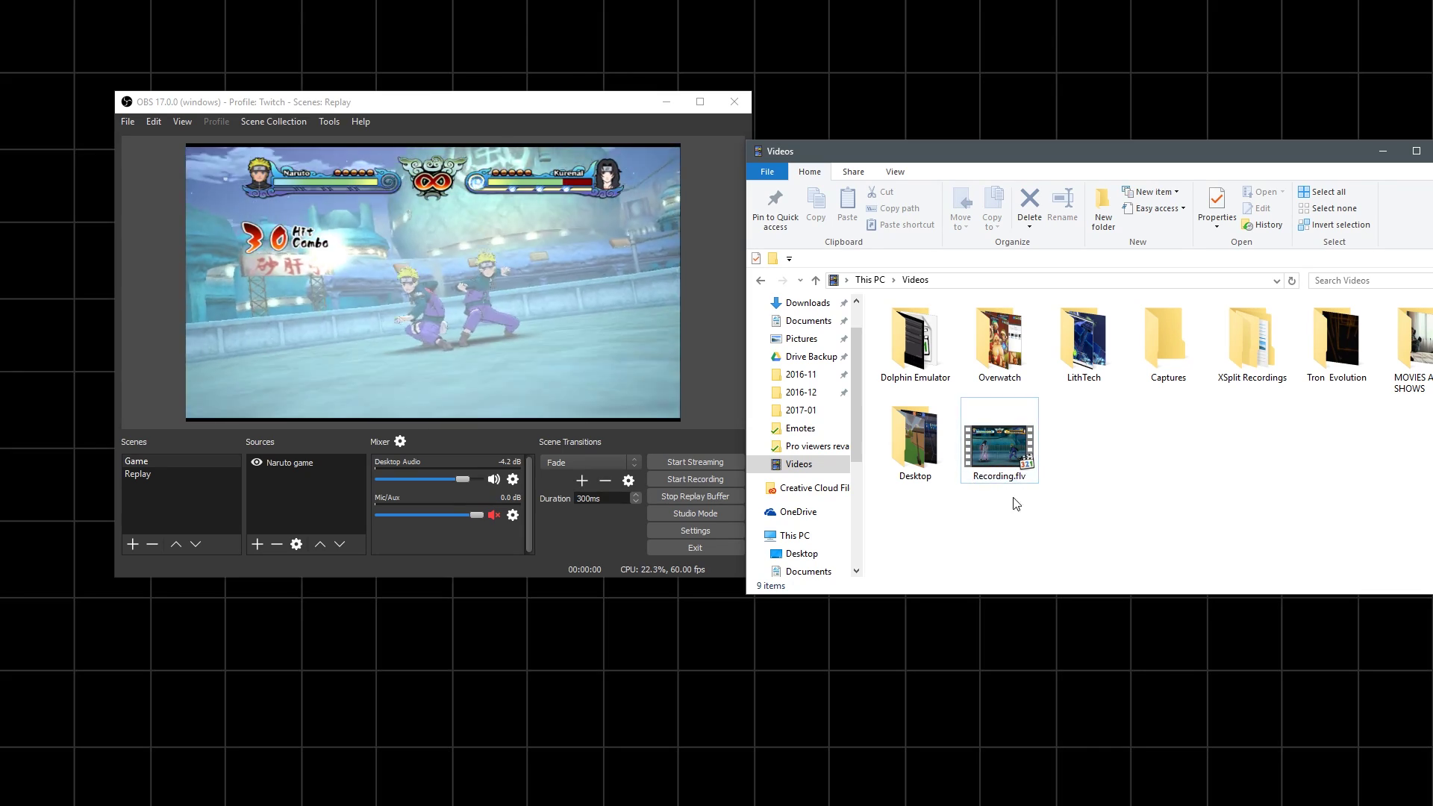
pyautogui.click(589, 565)
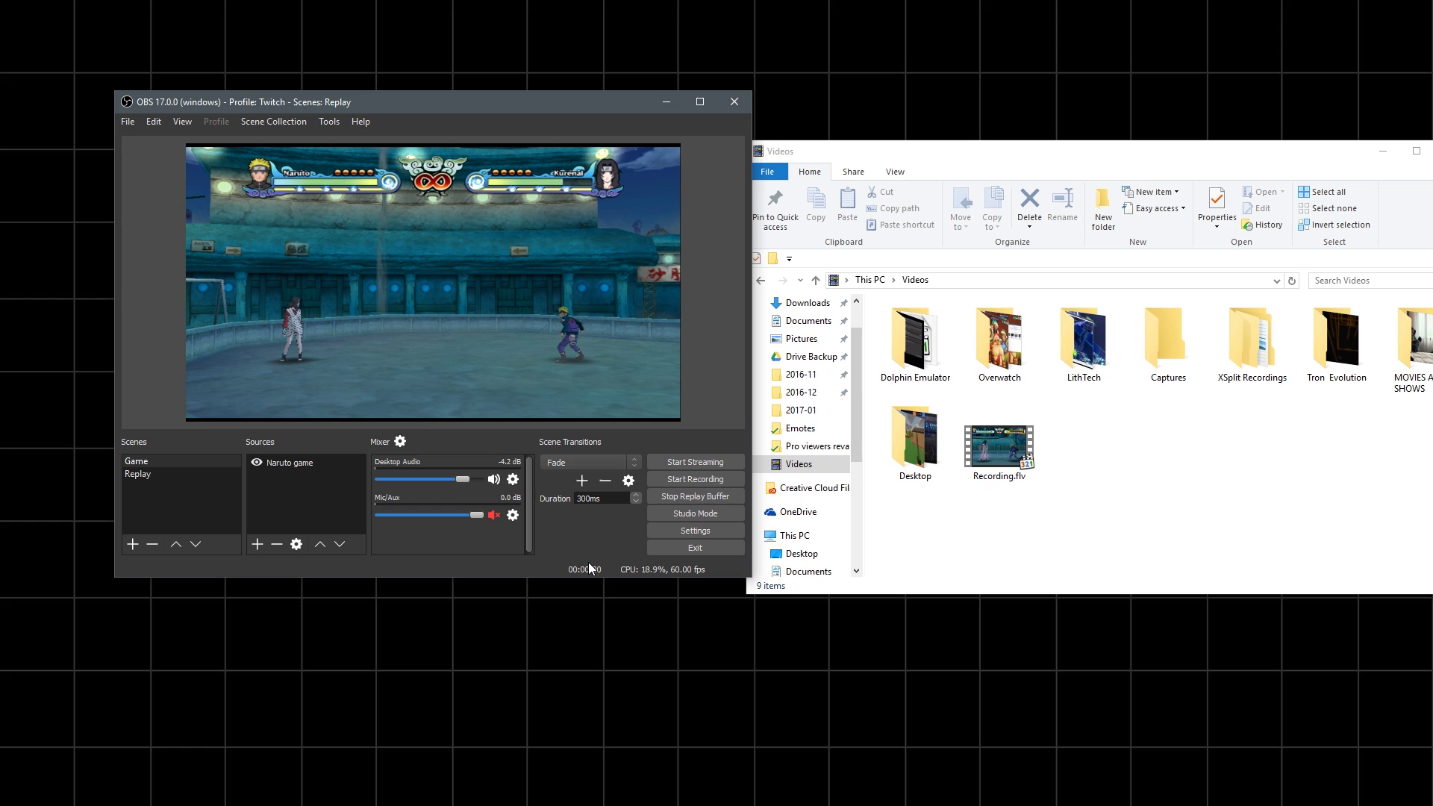
# - Fade into the Replay scene and select its Replay text source
pyautogui.click(182, 480)
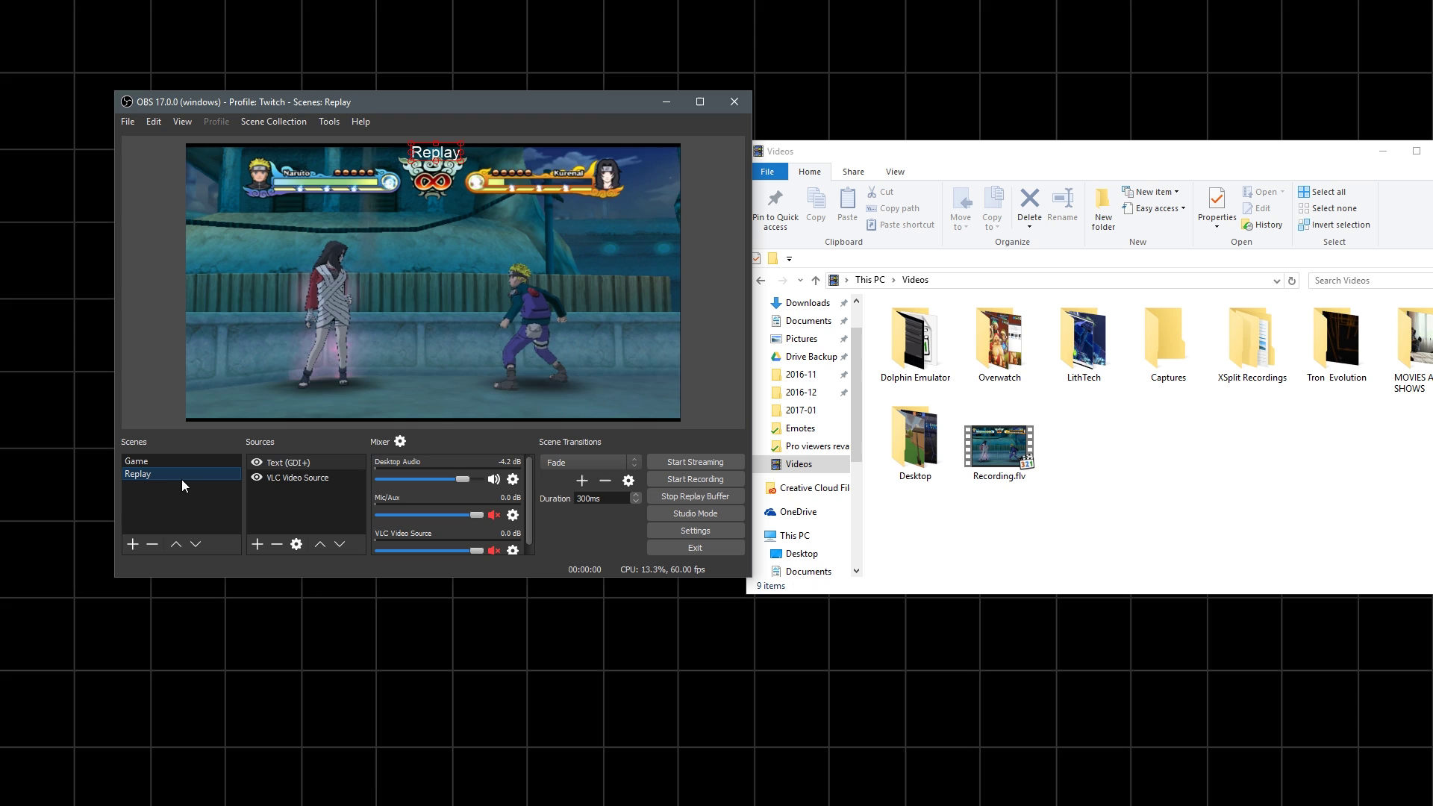
pyautogui.click(276, 515)
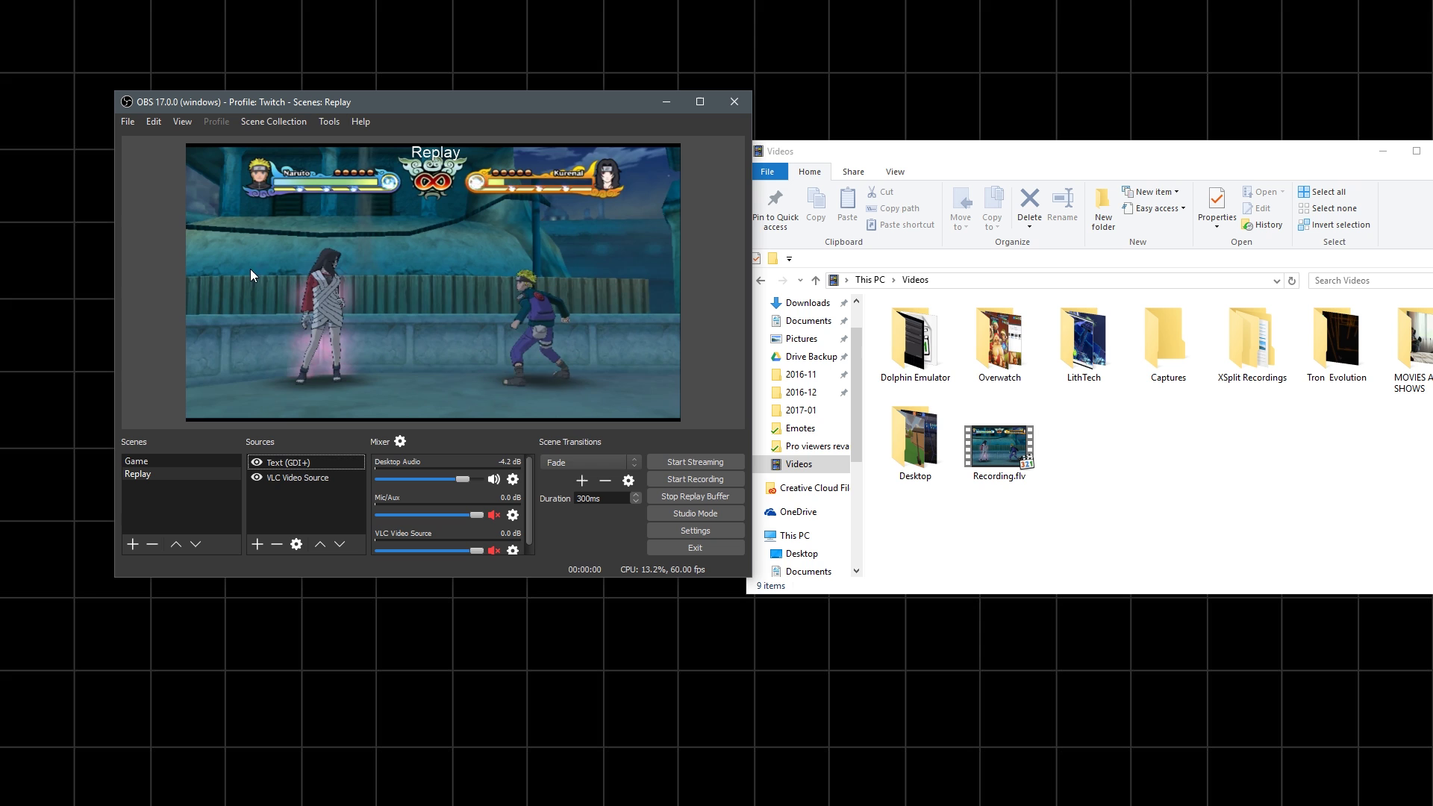
# - Raise the scene fade duration to 450ms
pyautogui.click(635, 495)
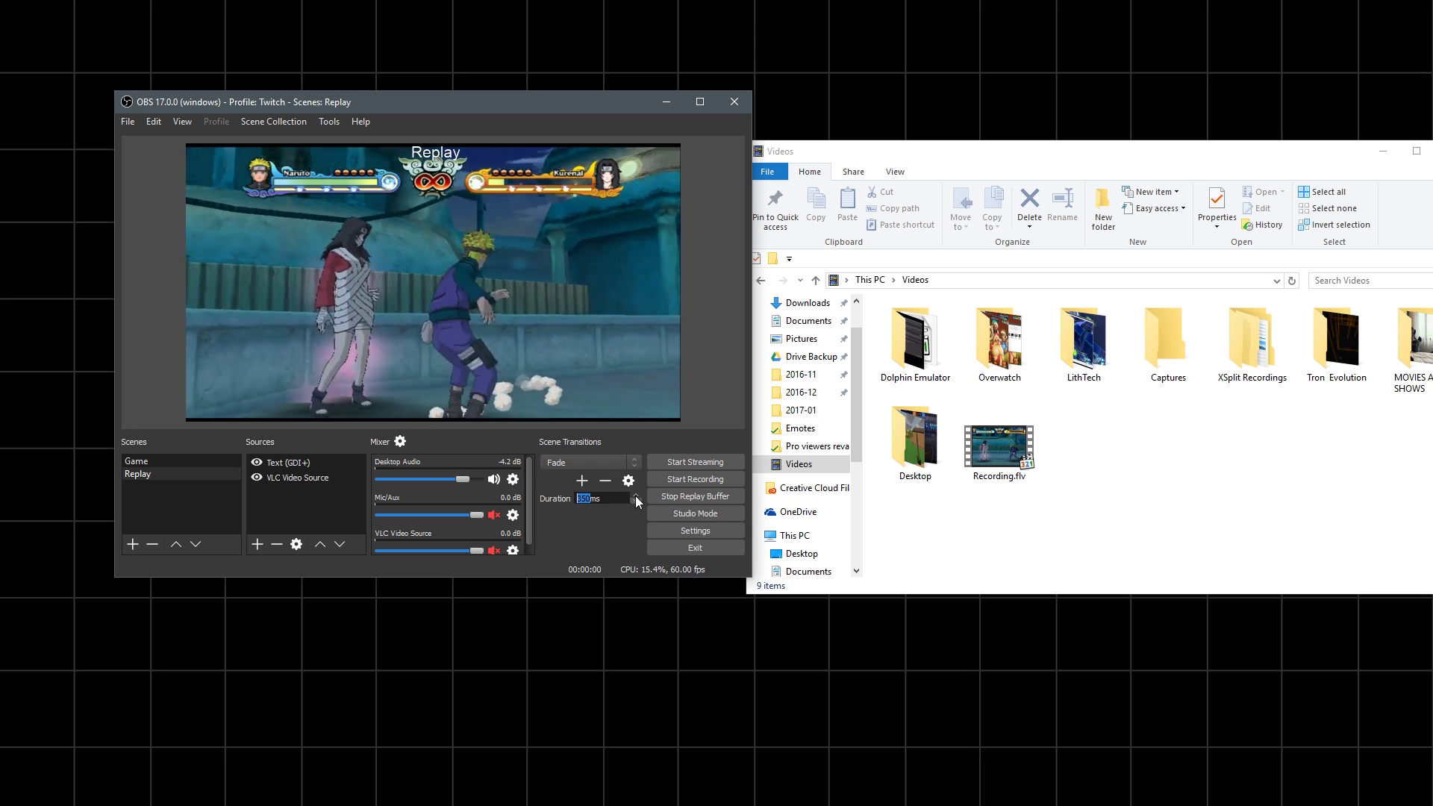
pyautogui.click(635, 495)
pyautogui.click(636, 495)
pyautogui.click(150, 461)
# - Fade into the Replay scene, then back to the live Game scene
pyautogui.click(163, 474)
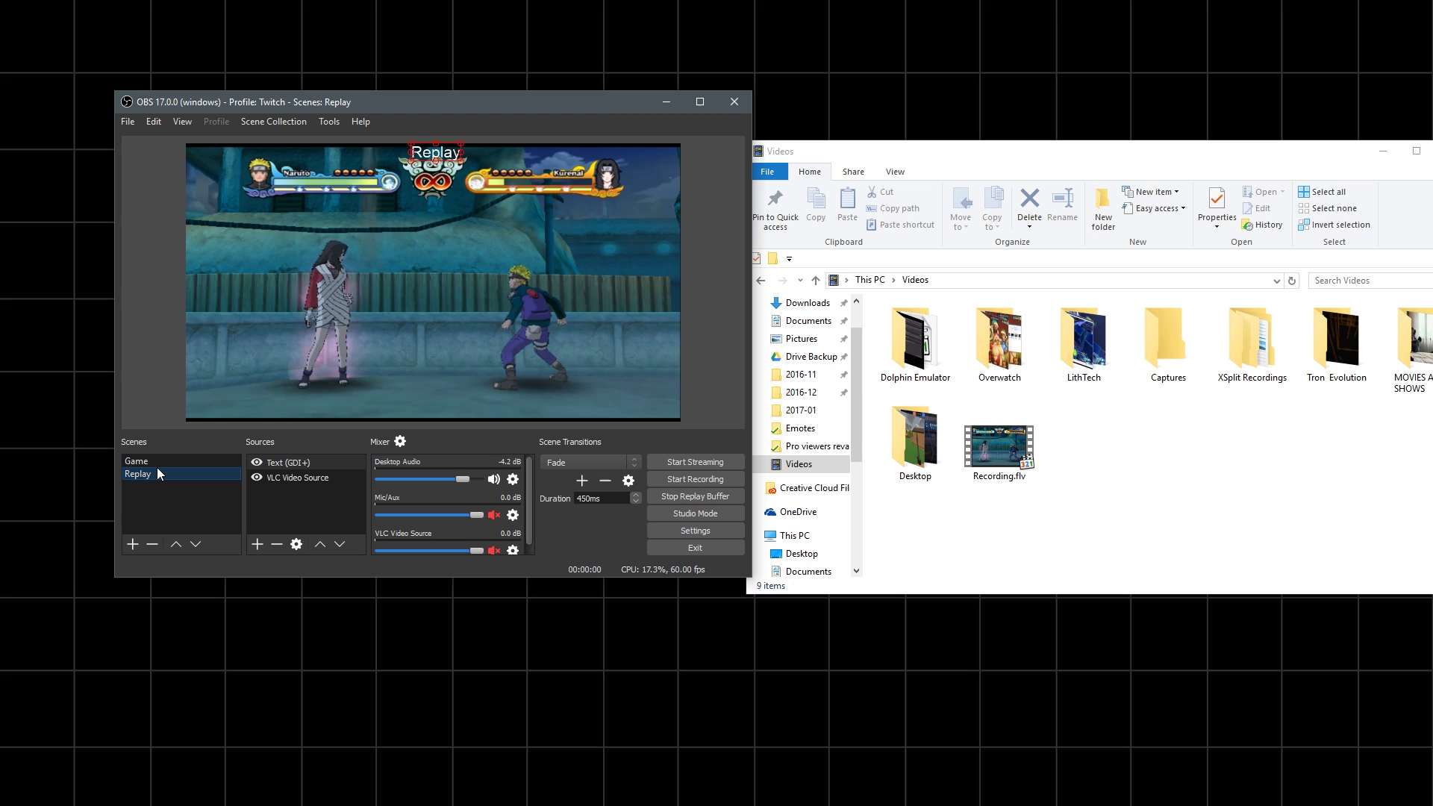
pyautogui.click(171, 462)
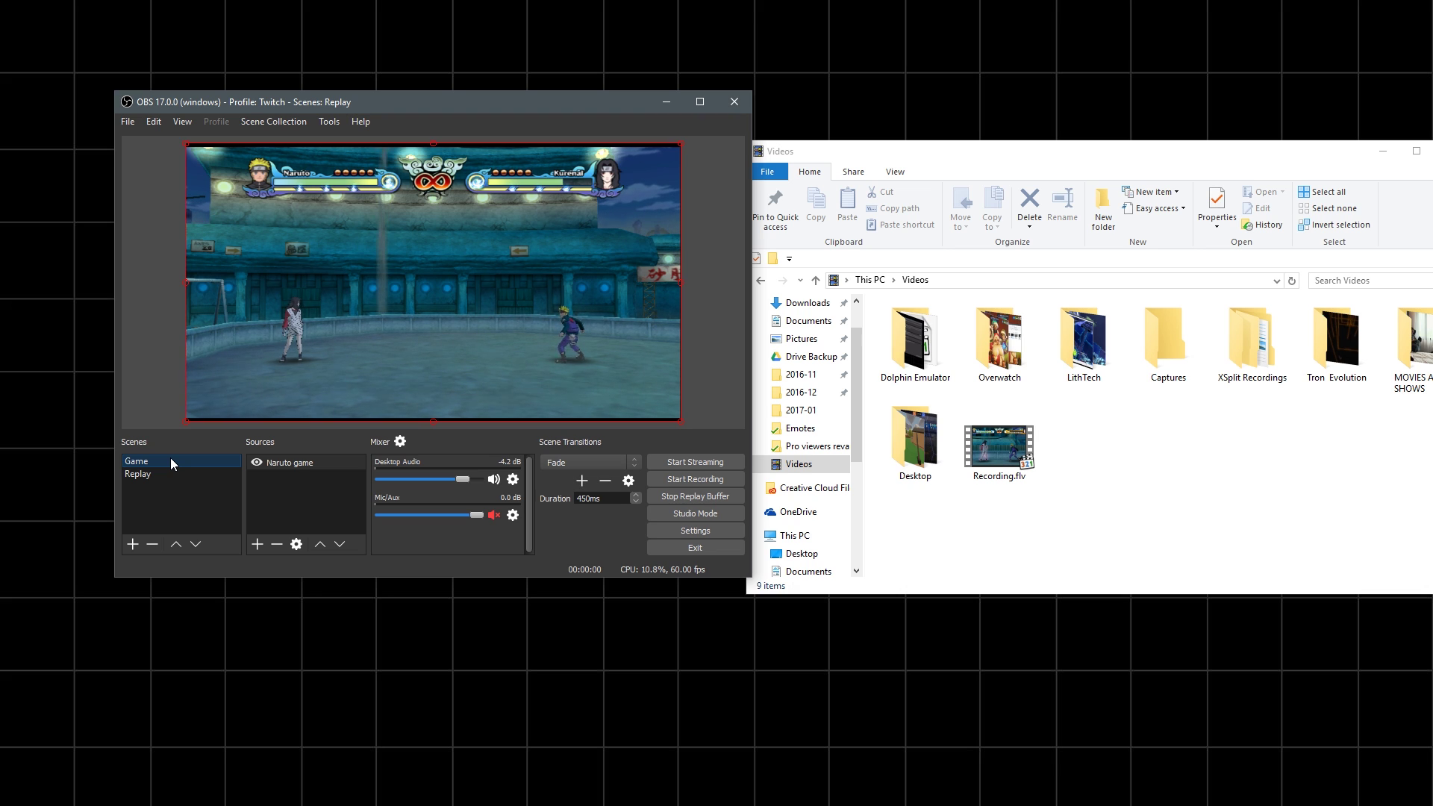
pyautogui.click(155, 393)
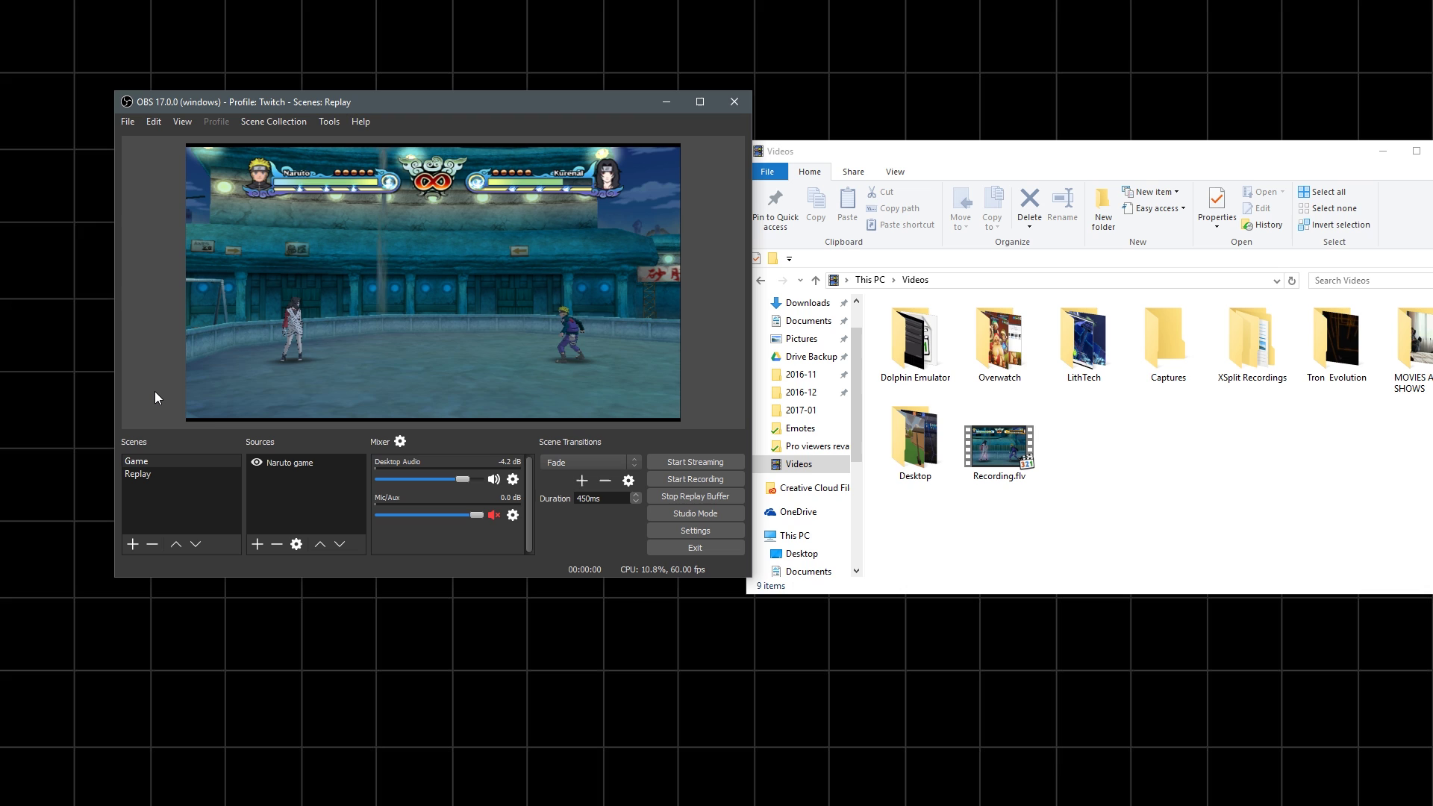